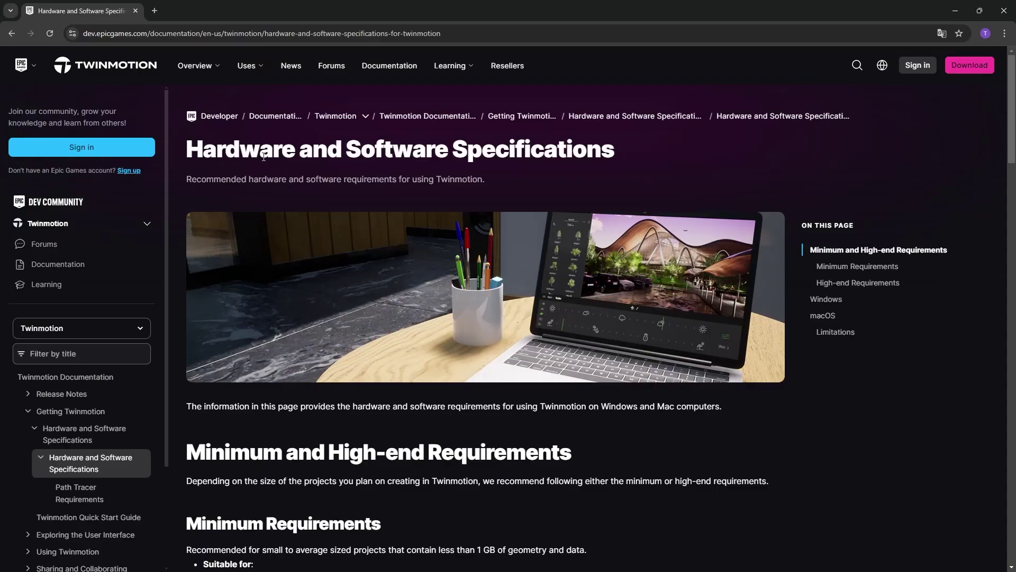
# - Read the Hardware and Software Specifications title and the macOS requirements table rows
pyautogui.moveTo(189, 144); pyautogui.dragTo(540, 151)
pyautogui.click(636, 173)
pyautogui.scroll(-20, 661, 174)
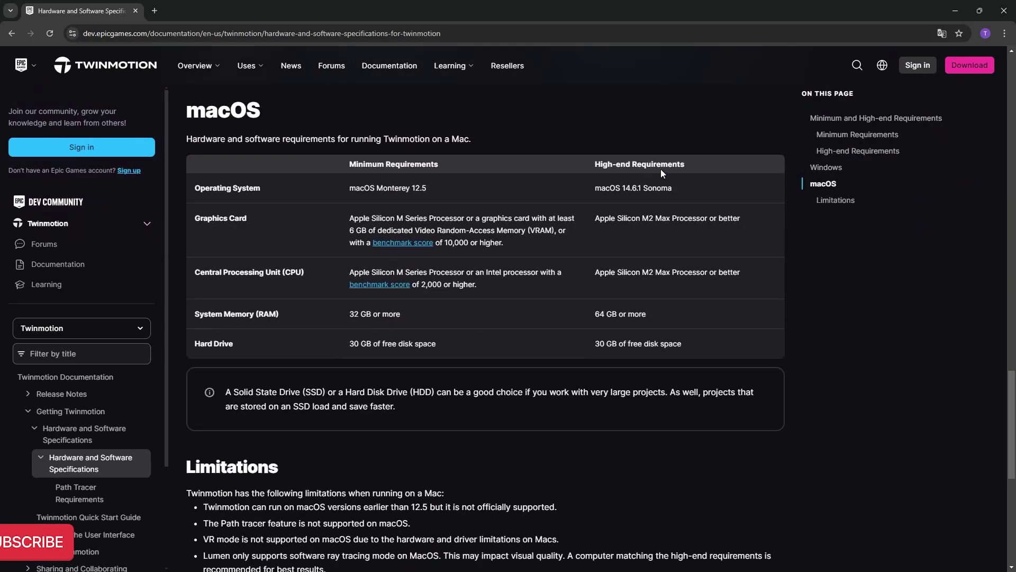
pyautogui.scroll(3, 379, 344)
pyautogui.moveTo(379, 345); pyautogui.dragTo(667, 297)
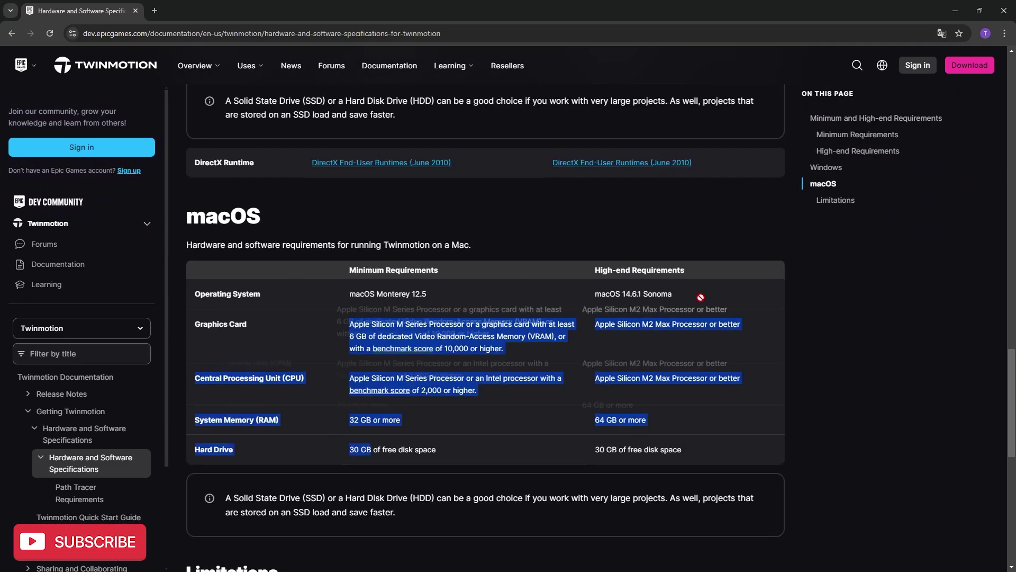
pyautogui.click(359, 291)
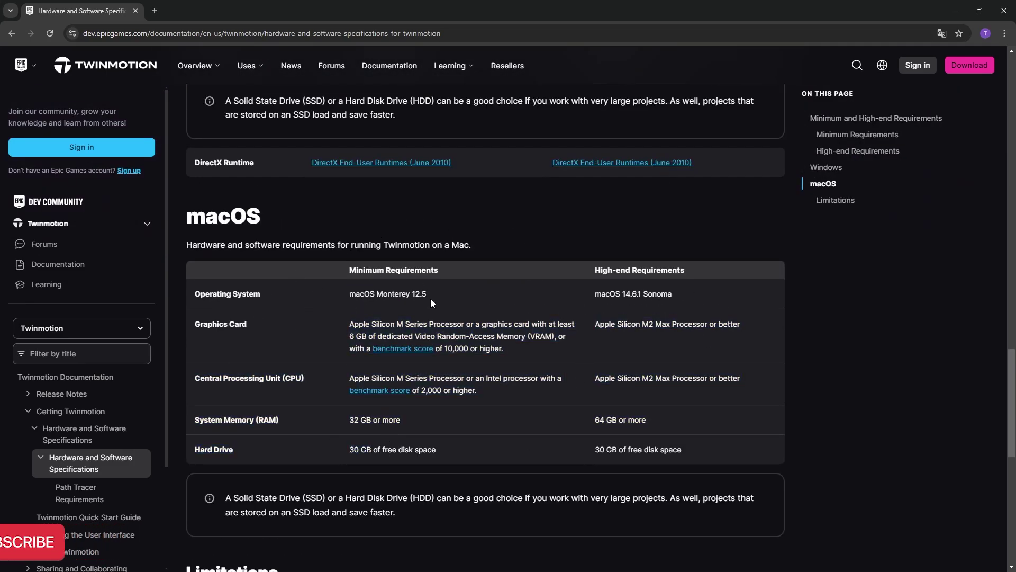
# - Highlight the Windows minimum graphics benchmark score of 10,000 and CPU score of 2,000
pyautogui.scroll(6, 431, 299)
pyautogui.scroll(6, 431, 298)
pyautogui.scroll(-2, 430, 299)
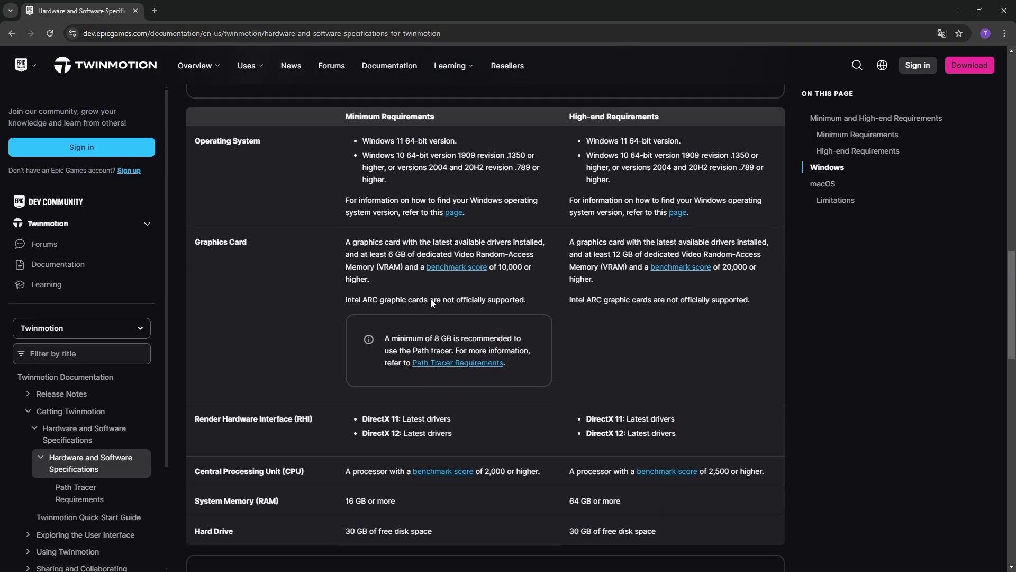
pyautogui.scroll(1, 430, 299)
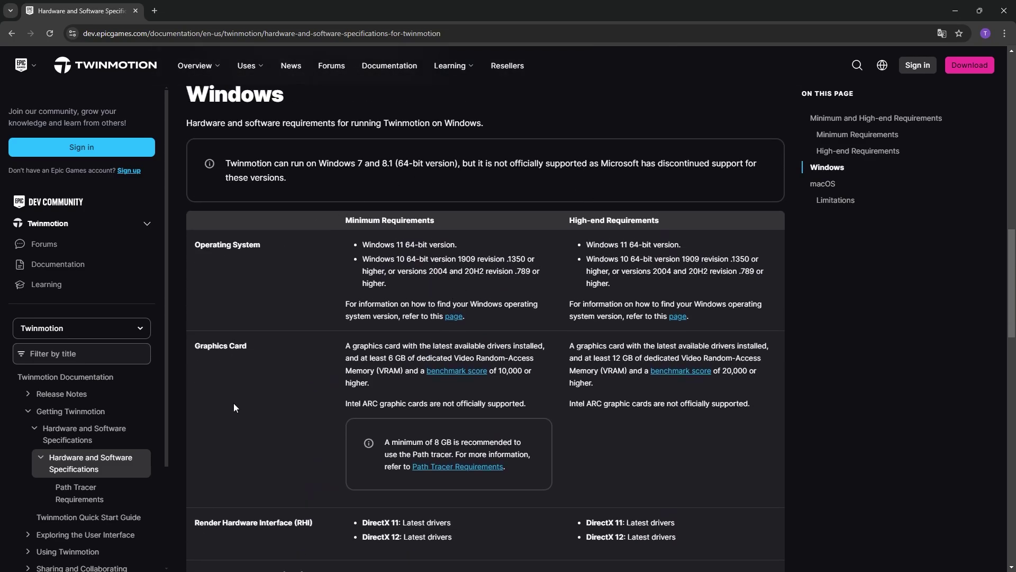
pyautogui.scroll(-2, 431, 277)
pyautogui.moveTo(418, 265); pyautogui.dragTo(529, 266)
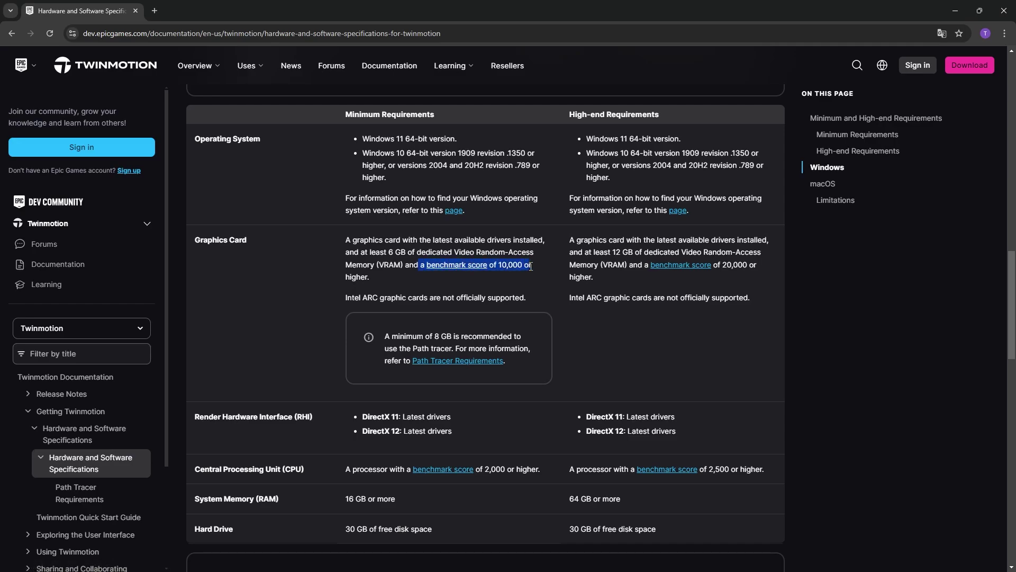
pyautogui.click(531, 268)
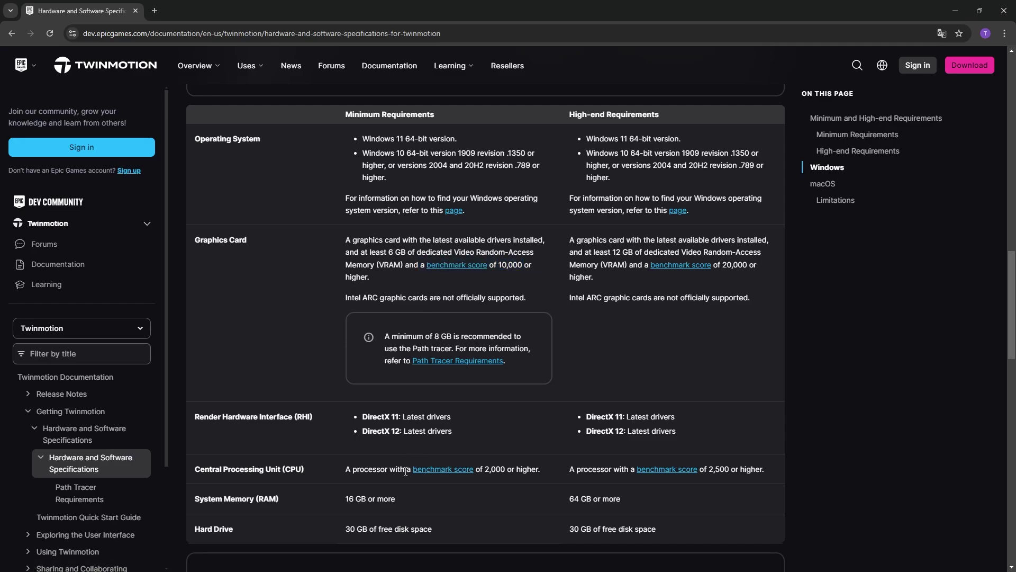
pyautogui.moveTo(406, 471); pyautogui.dragTo(526, 471)
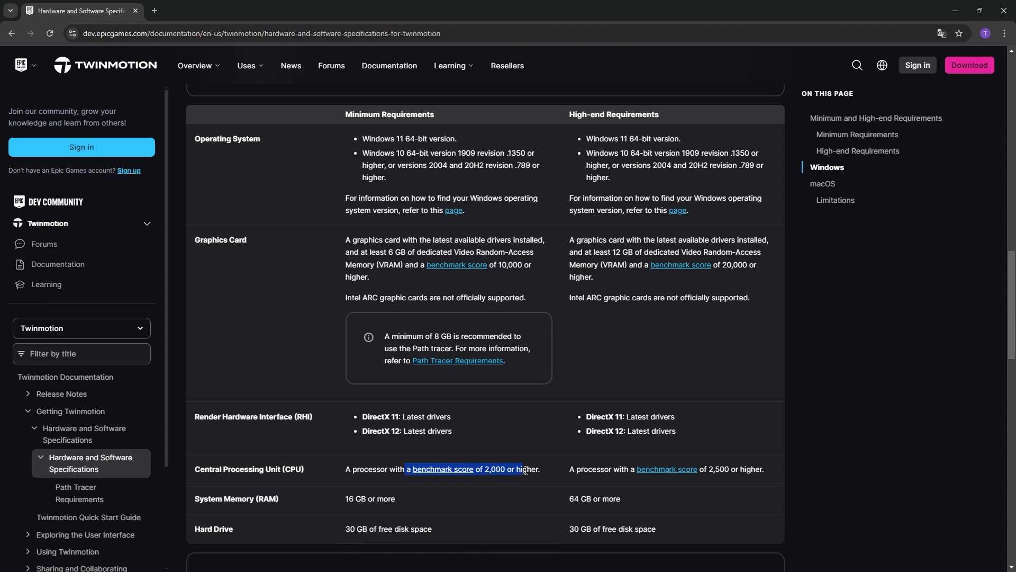
pyautogui.click(540, 470)
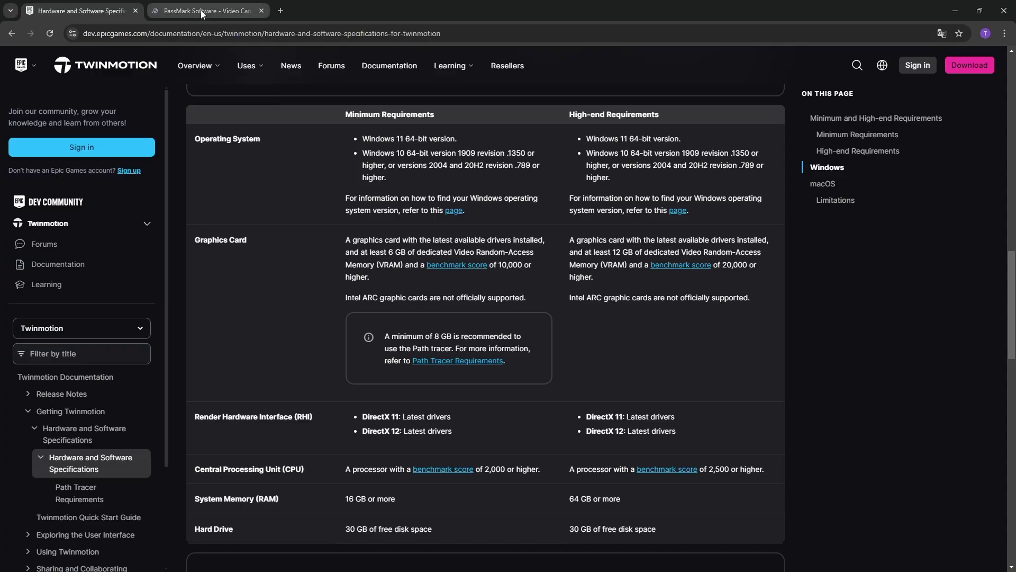
# - On PassMark, view the GeForce RTX 4090 details and its 24576 MB memory size
pyautogui.click(201, 10)
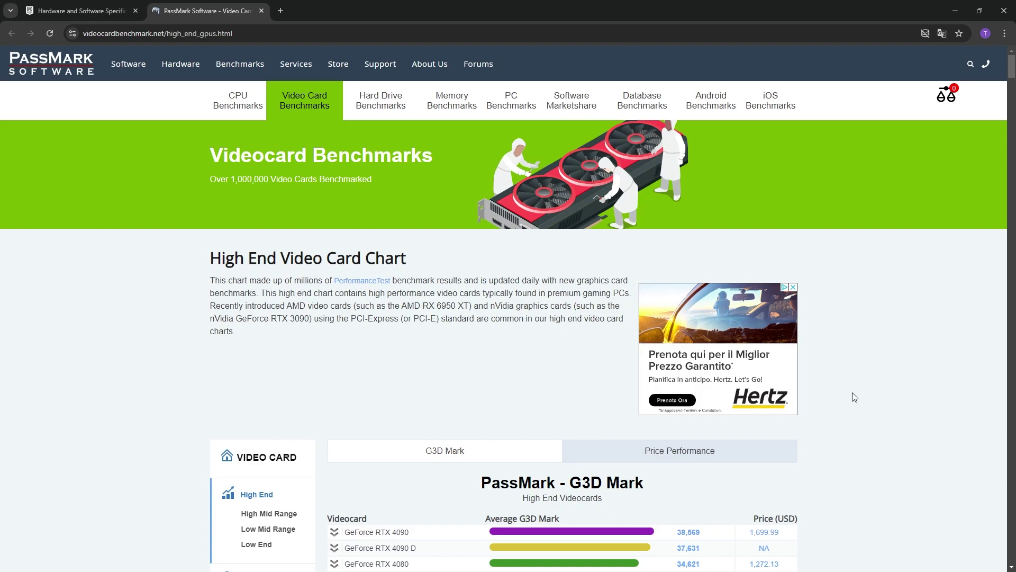
pyautogui.scroll(-5, 854, 397)
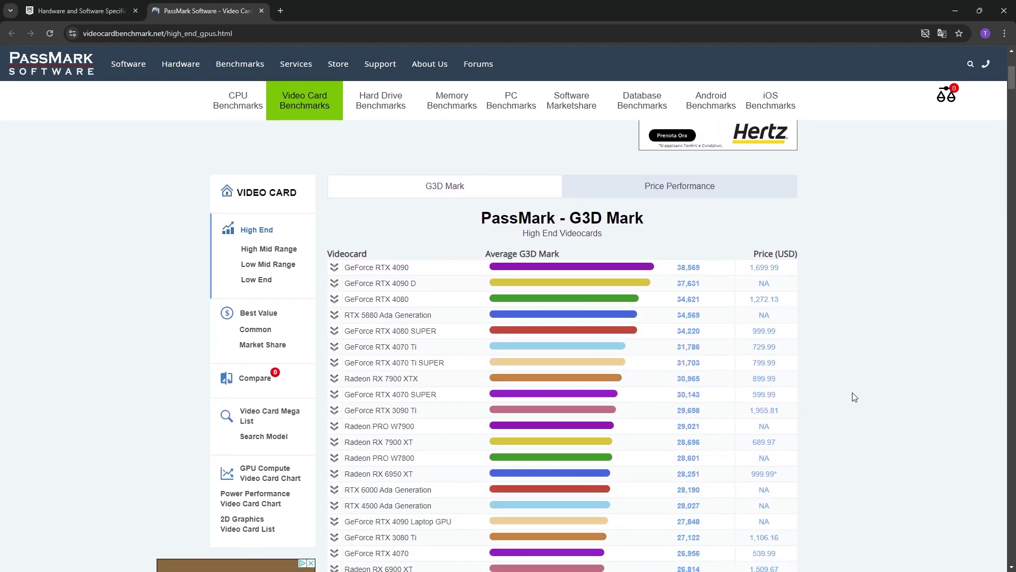
pyautogui.scroll(-3, 854, 397)
pyautogui.scroll(2, 854, 397)
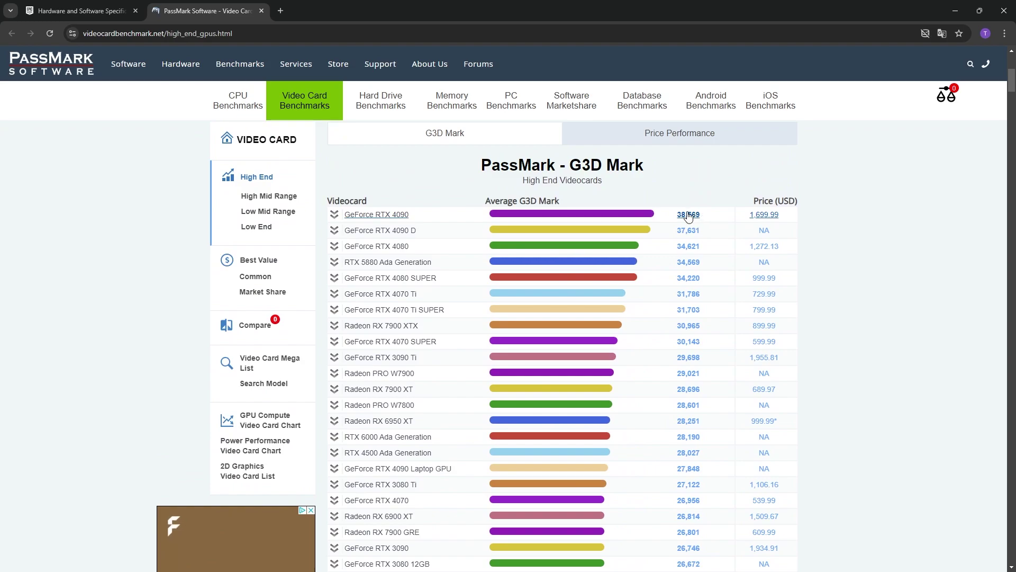
pyautogui.click(398, 216)
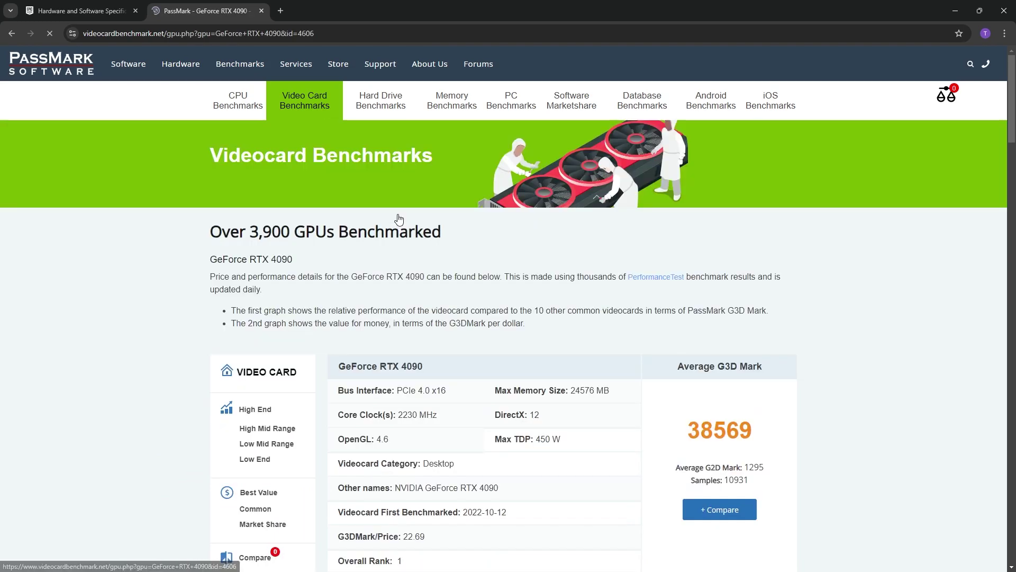
pyautogui.scroll(-2, 483, 299)
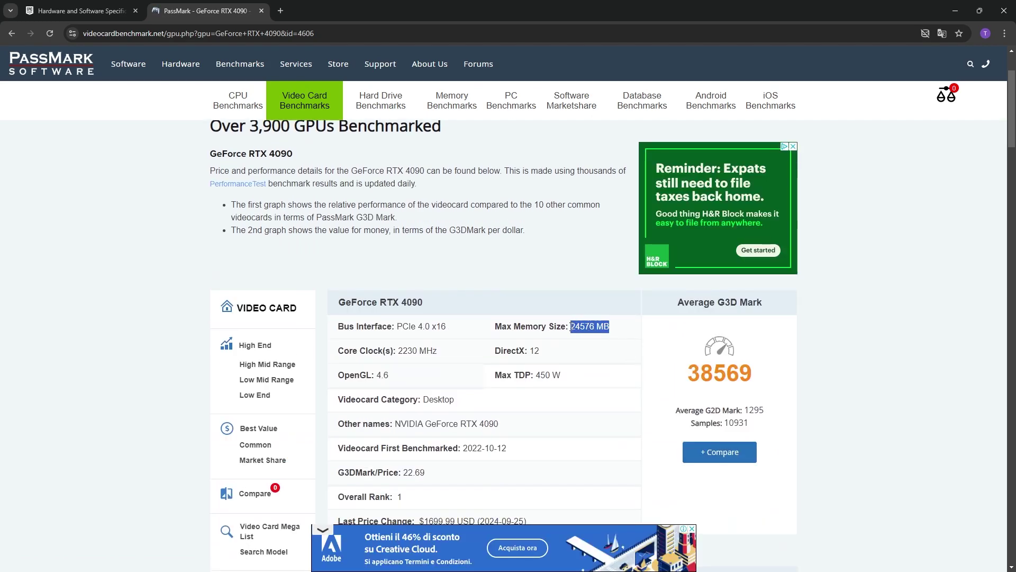
pyautogui.moveTo(607, 326); pyautogui.dragTo(526, 326)
# - Browse down the high-end video card chart, then return to the Twinmotion specifications page
pyautogui.hotkey('alt', 'Left')
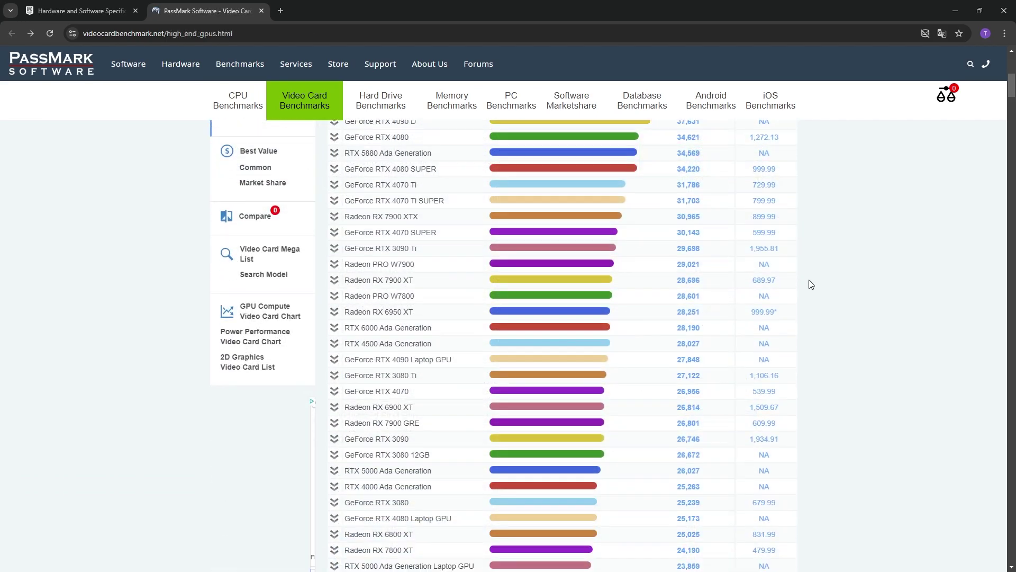
pyautogui.scroll(-10, 809, 279)
pyautogui.scroll(-15, 811, 283)
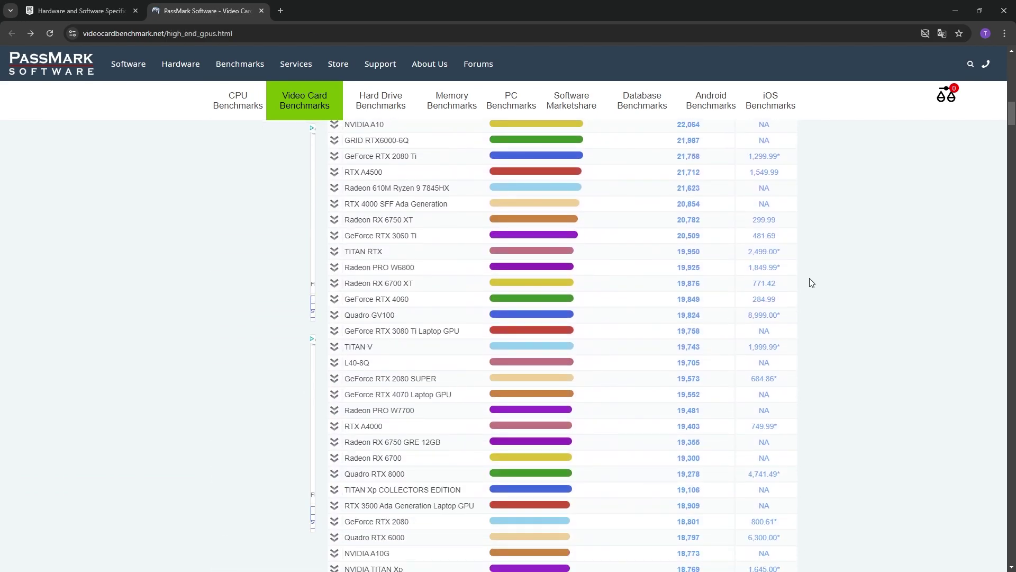
pyautogui.scroll(-15, 812, 282)
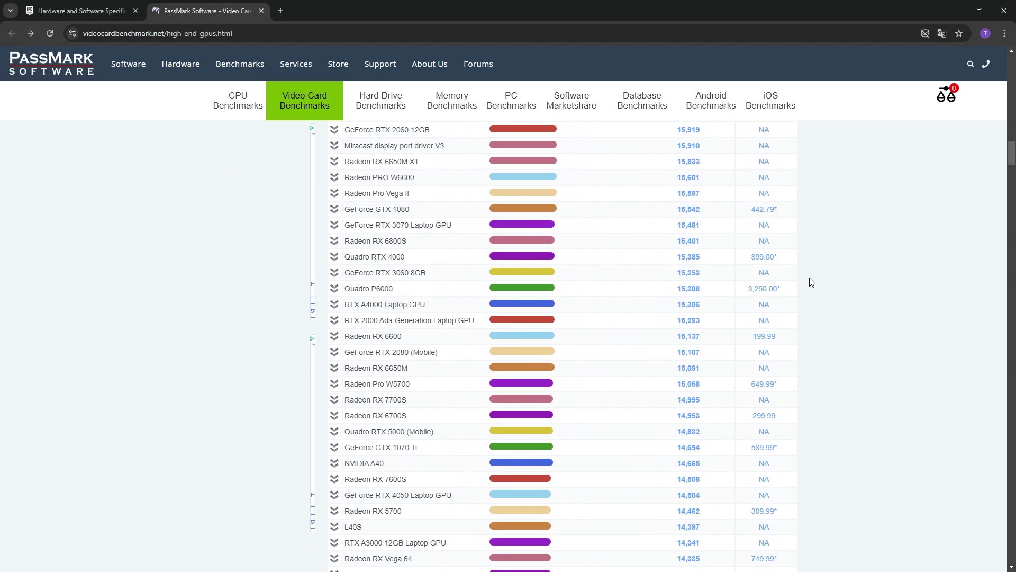
pyautogui.scroll(-15, 811, 282)
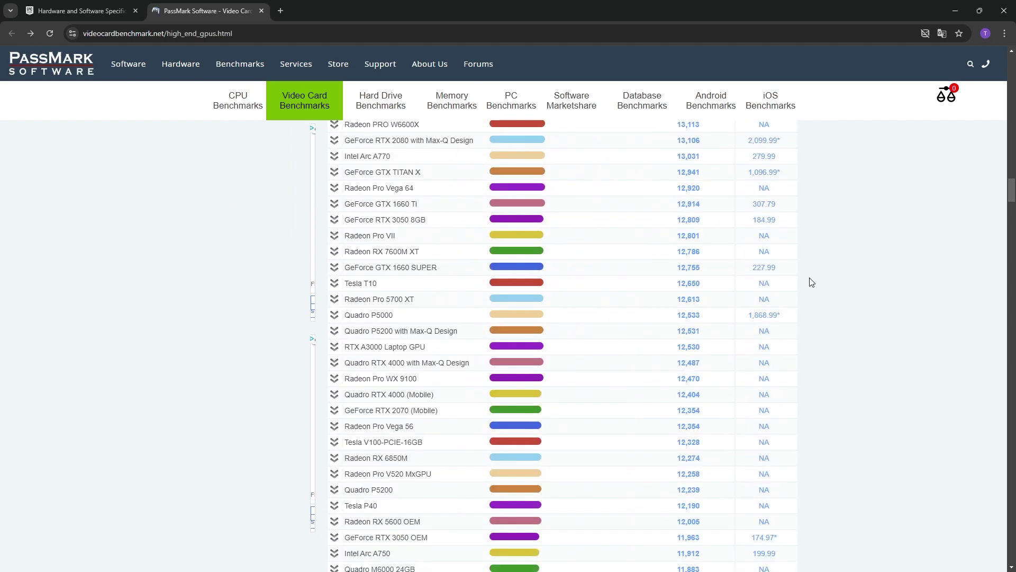
pyautogui.scroll(-2, 812, 282)
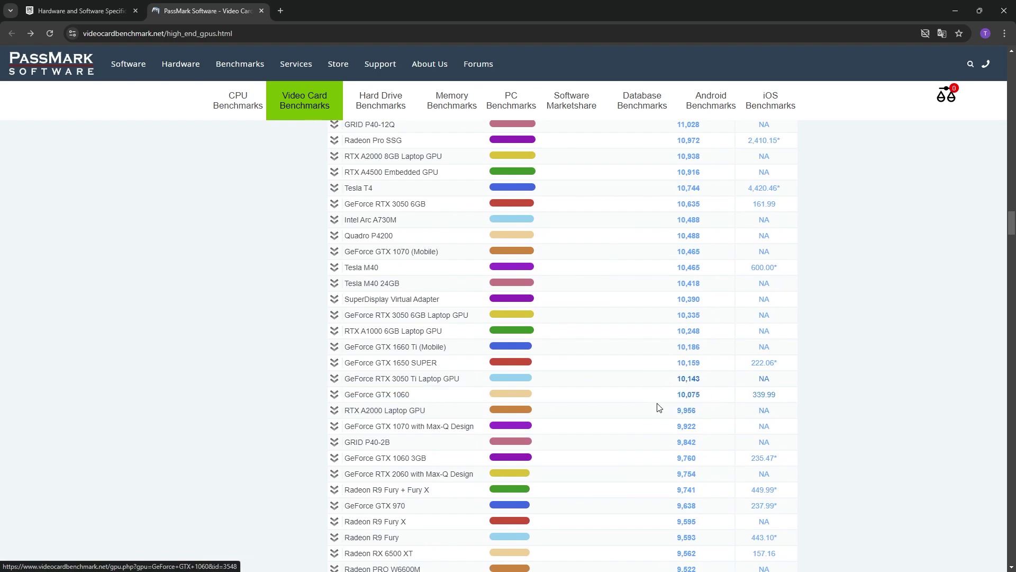
pyautogui.scroll(-7, 815, 410)
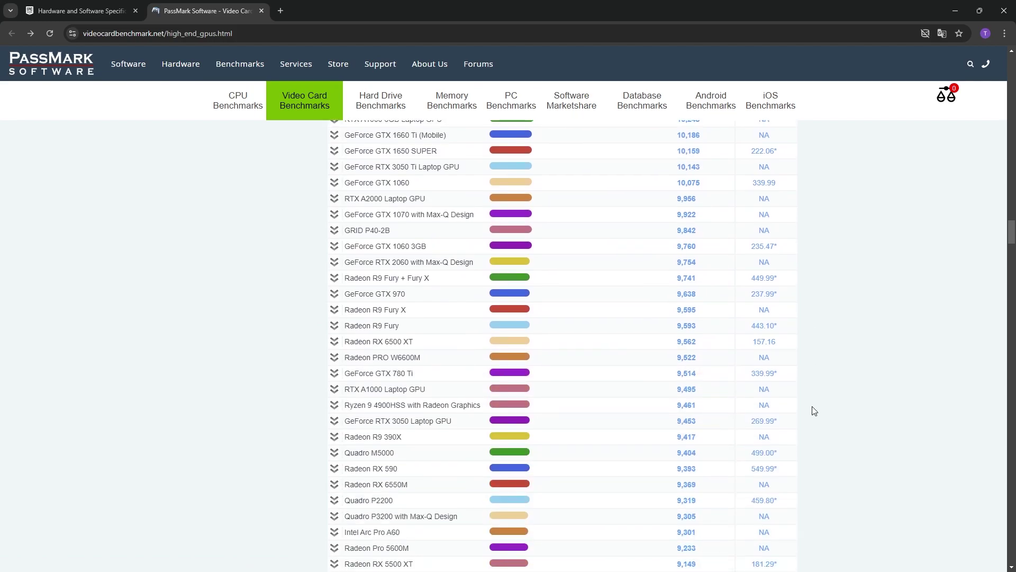
pyautogui.hotkey('ctrl', 'shift', 'Tab')
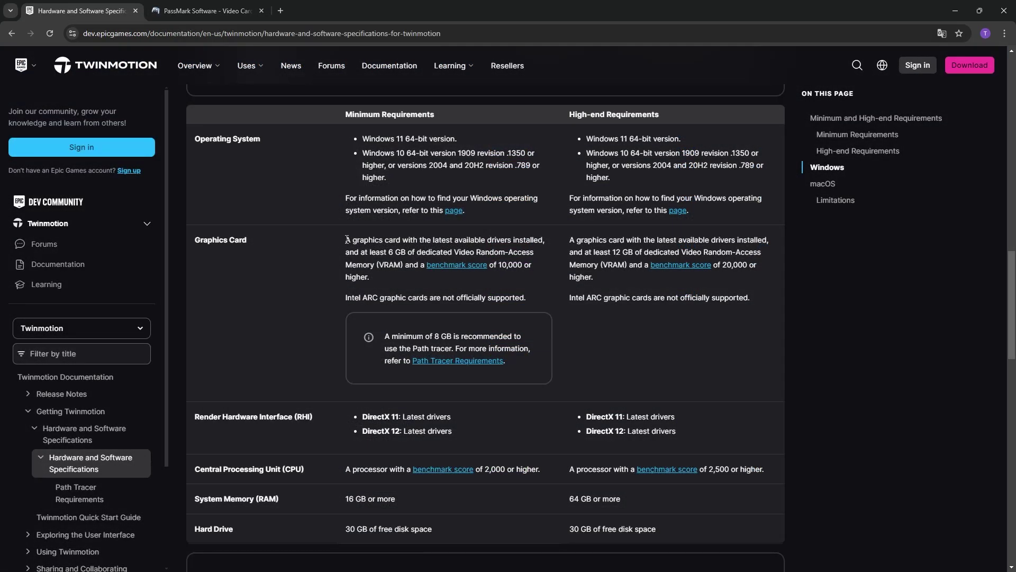
pyautogui.moveTo(365, 241); pyautogui.dragTo(467, 255)
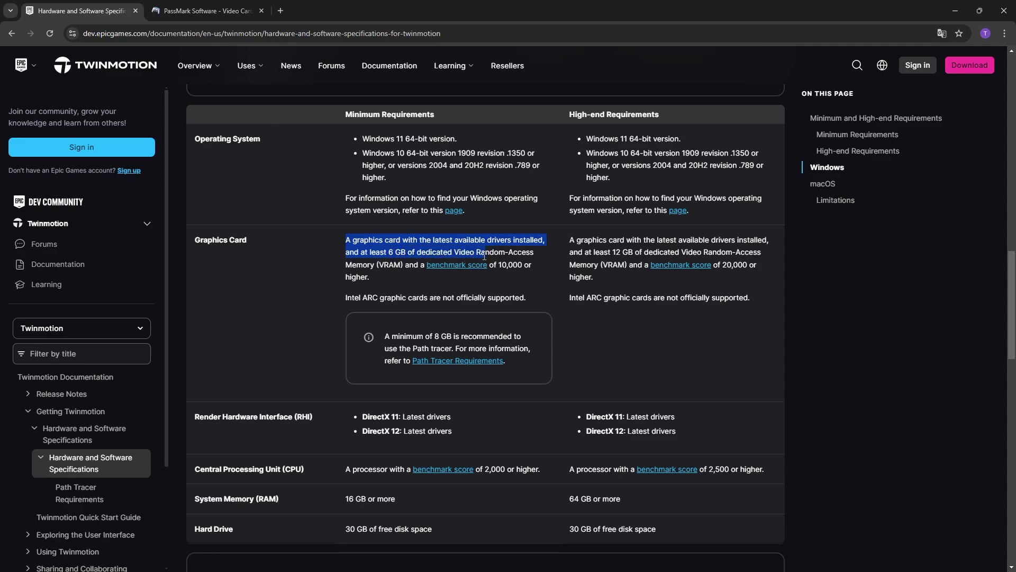
pyautogui.click(375, 251)
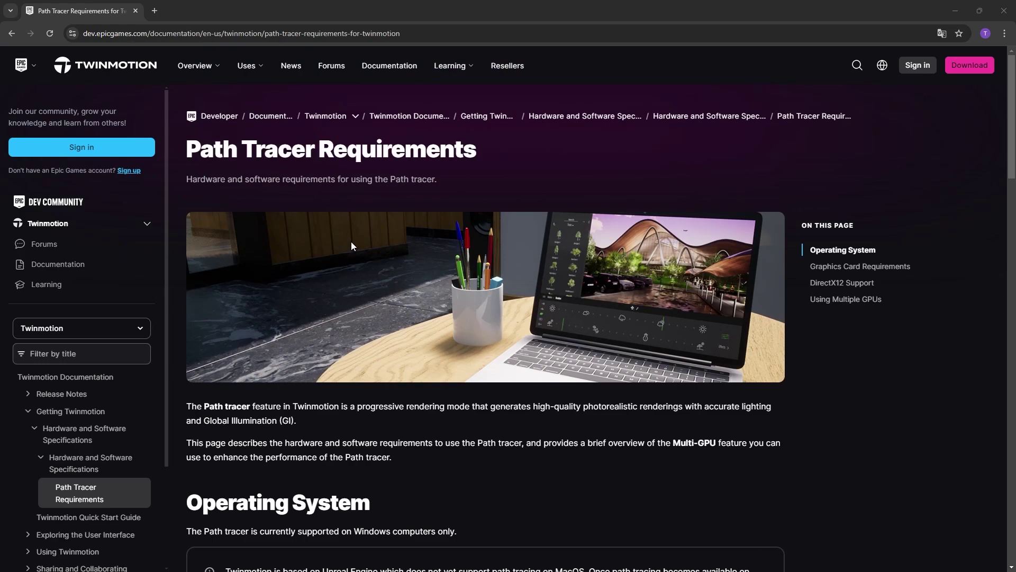
# - Review the Path Tracer needs: 8GB VRAM, DirectX12 (DXR), NVIDIA RTX or AMD RX 6000 cards
pyautogui.scroll(-6, 351, 242)
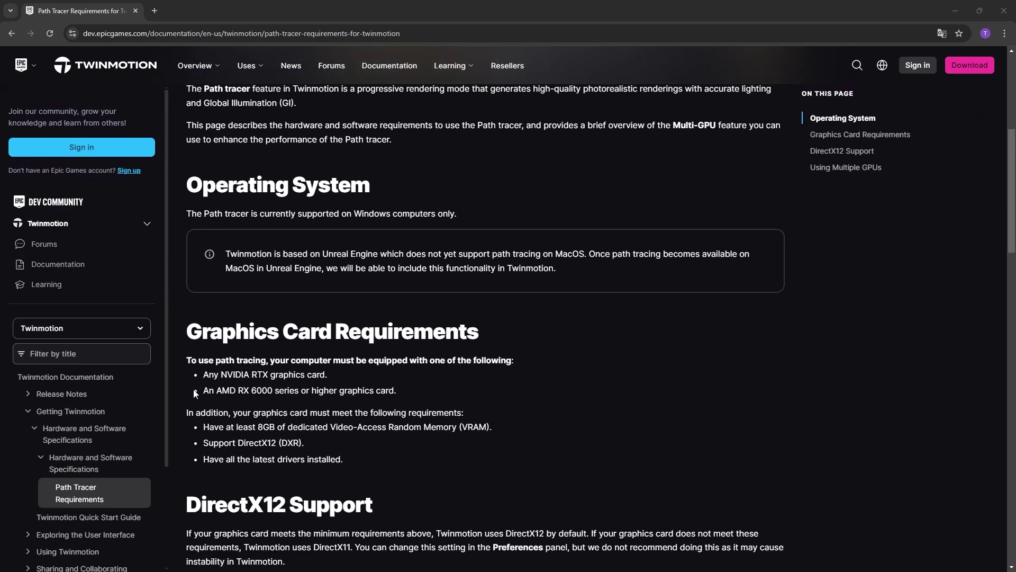
pyautogui.moveTo(200, 426); pyautogui.dragTo(485, 427)
pyautogui.moveTo(204, 442); pyautogui.dragTo(297, 442)
pyautogui.click(312, 444)
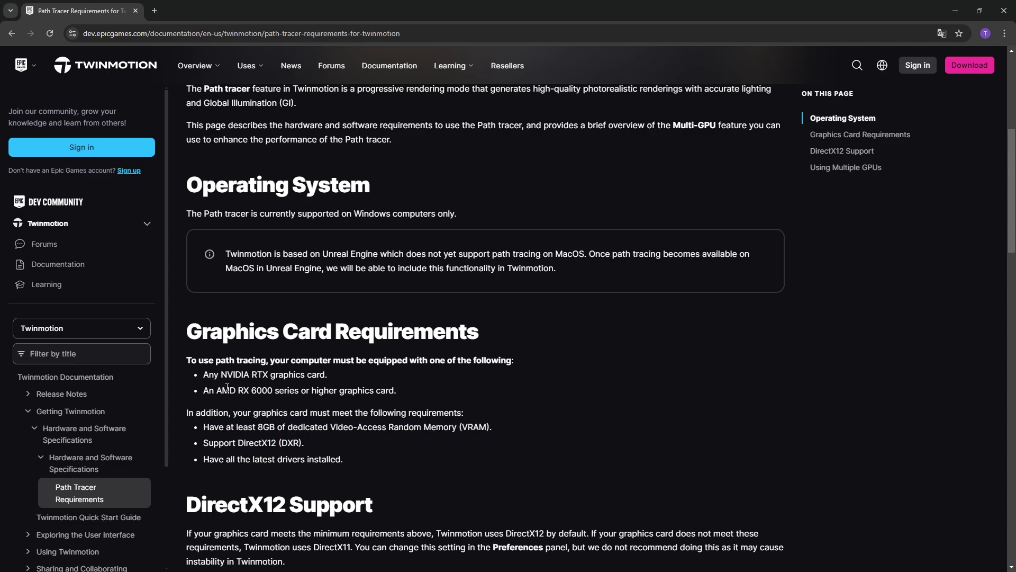
pyautogui.moveTo(203, 374); pyautogui.dragTo(373, 392)
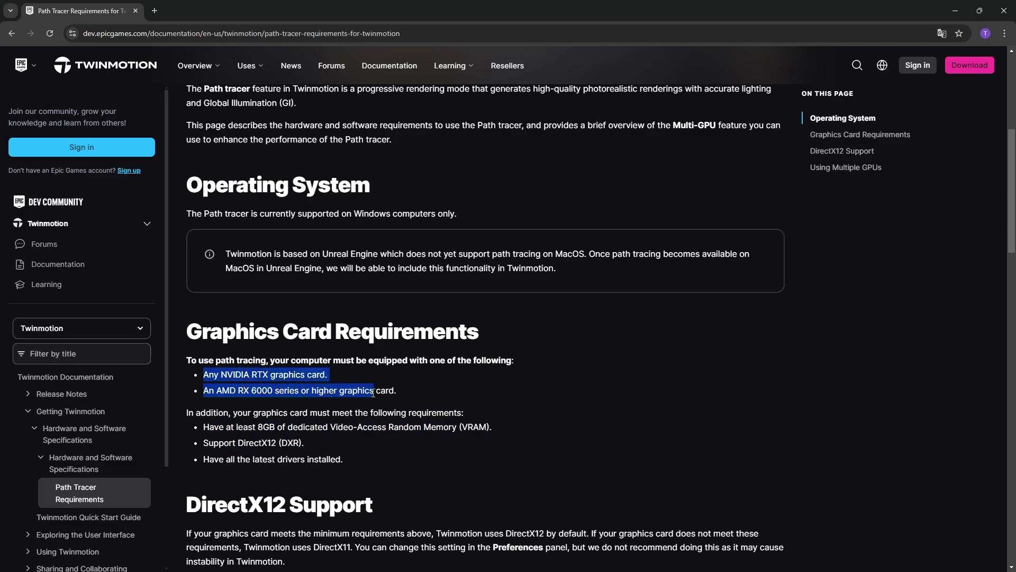
# - Back on the specifications page, confirm the Path tracer is unsupported on macOS
pyautogui.hotkey('alt', 'Left')
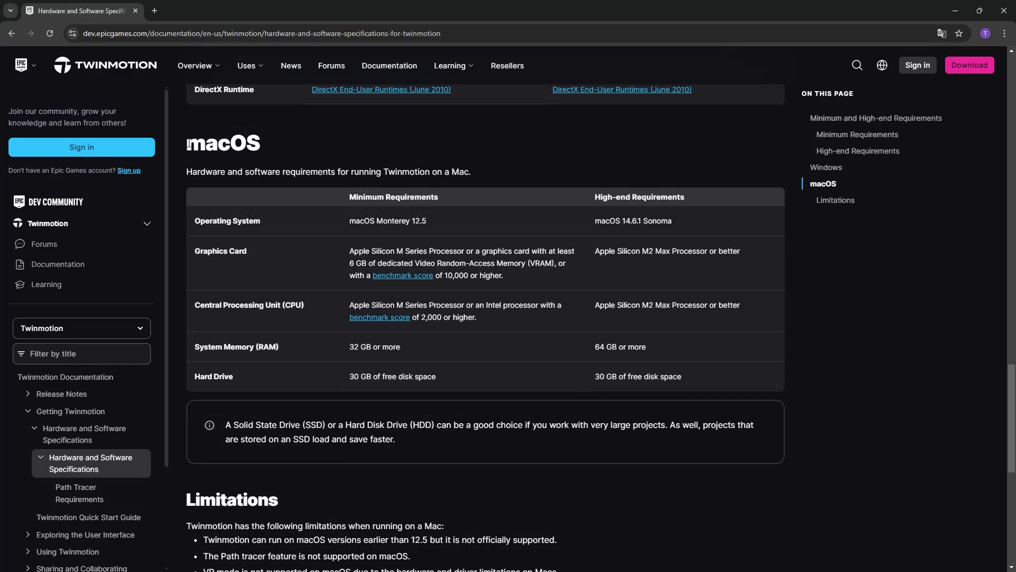
pyautogui.moveTo(187, 144); pyautogui.dragTo(261, 145)
pyautogui.scroll(-4, 276, 161)
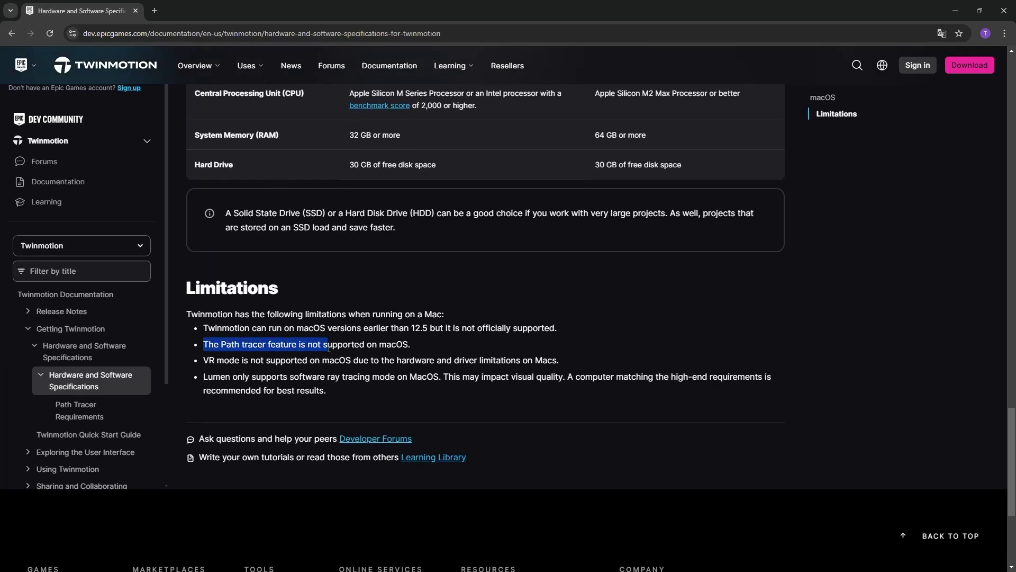
pyautogui.moveTo(329, 347); pyautogui.dragTo(415, 349)
pyautogui.click(420, 344)
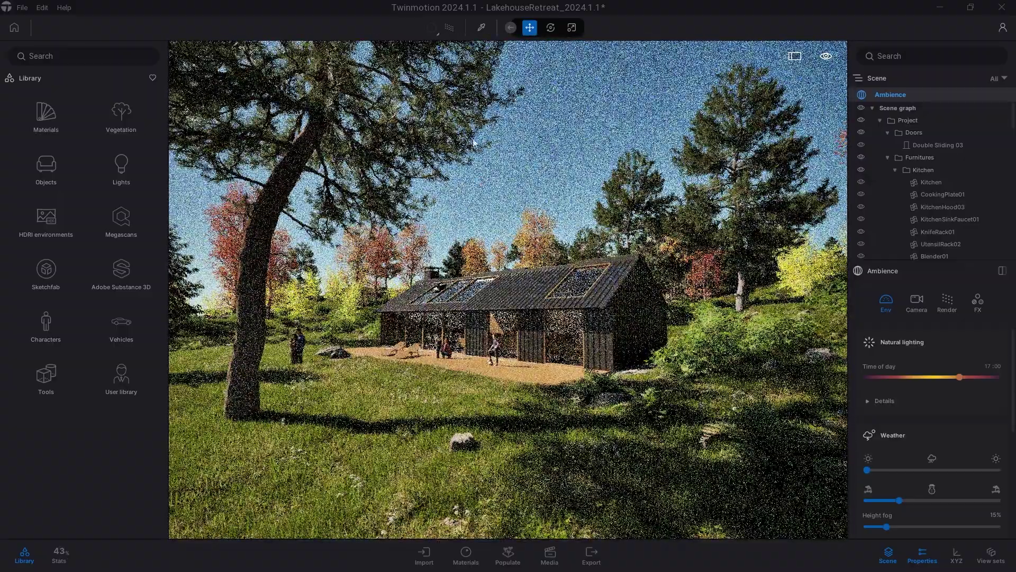
# - Switch the viewport to real-time rendering and confirm DirectX 12 under Graphic hardware support
pyautogui.click(451, 27)
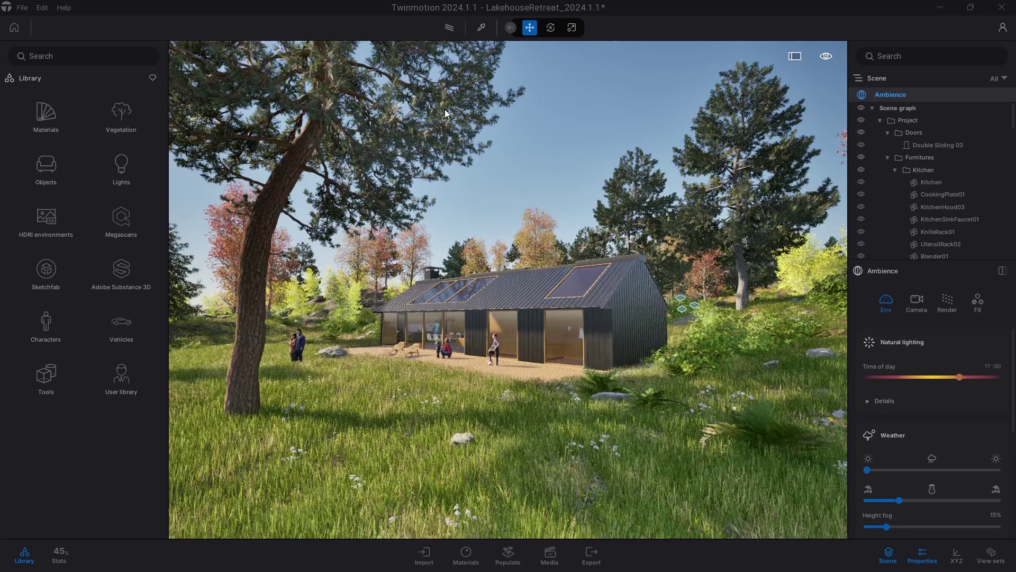
pyautogui.click(44, 7)
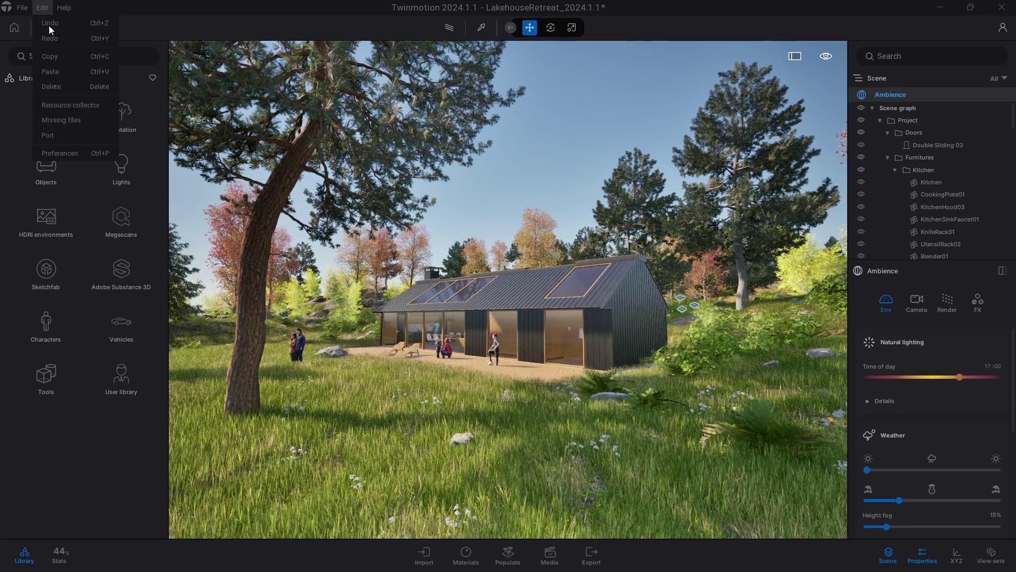
pyautogui.click(78, 156)
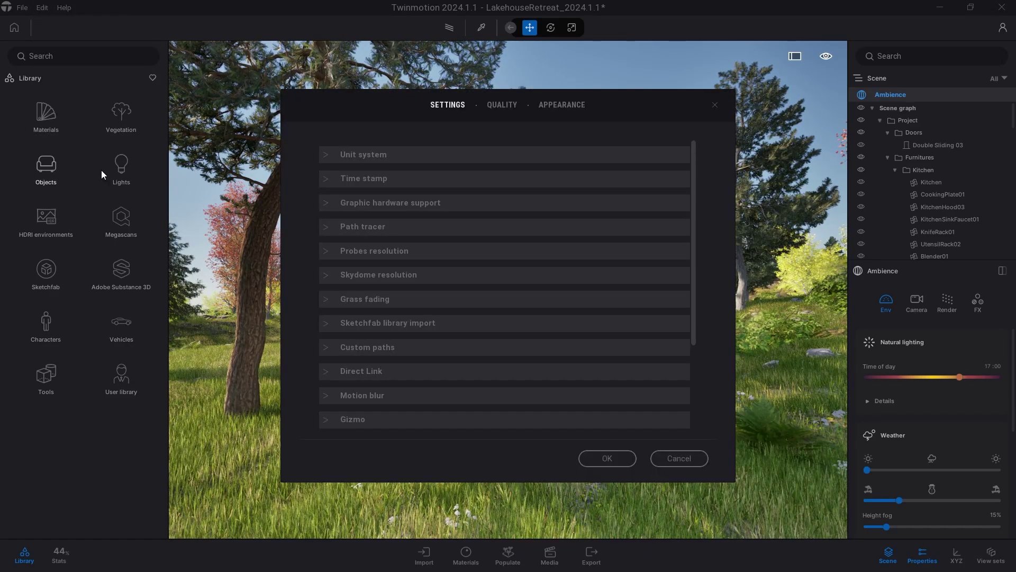
pyautogui.click(394, 203)
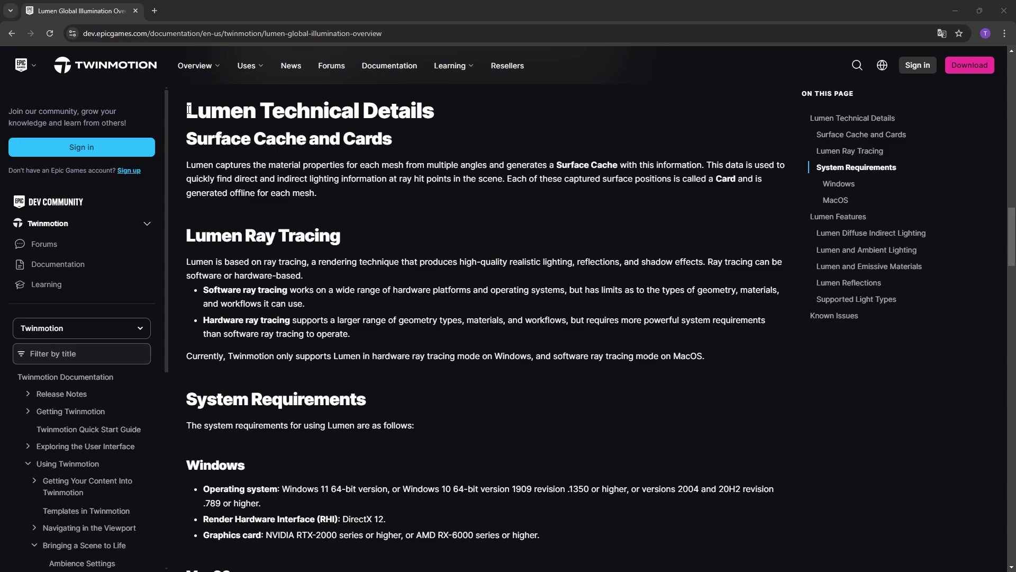
# - Read the Lumen Technical Details heading on the documentation page
pyautogui.moveTo(188, 109); pyautogui.dragTo(434, 112)
pyautogui.click(439, 114)
pyautogui.scroll(-5, 406, 202)
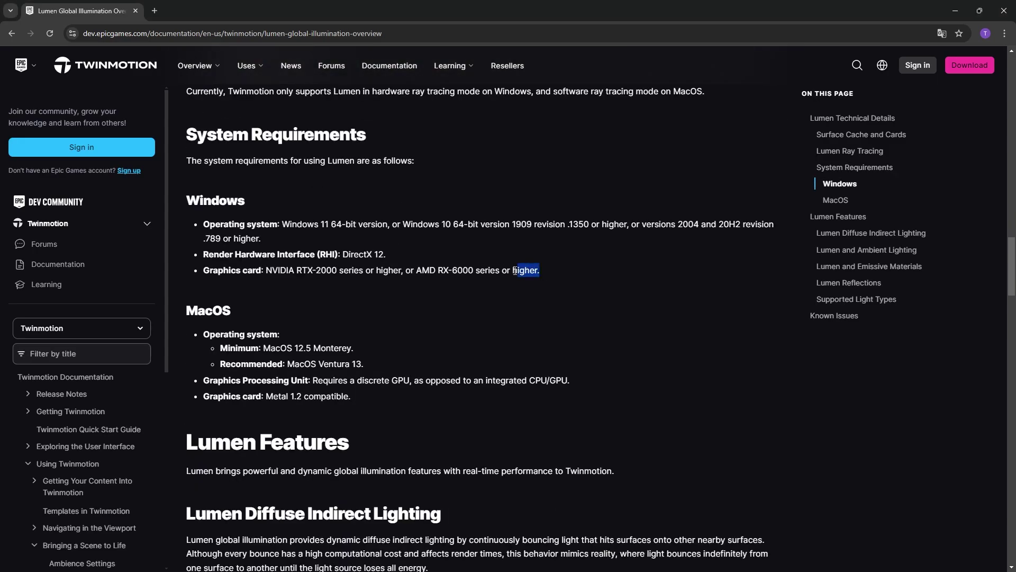
# - Highlight the Windows RTX-2000 or RX-6000 graphics card requirement and the macOS requirements
pyautogui.moveTo(515, 271); pyautogui.dragTo(258, 265)
pyautogui.click(279, 301)
pyautogui.scroll(-1, 302, 266)
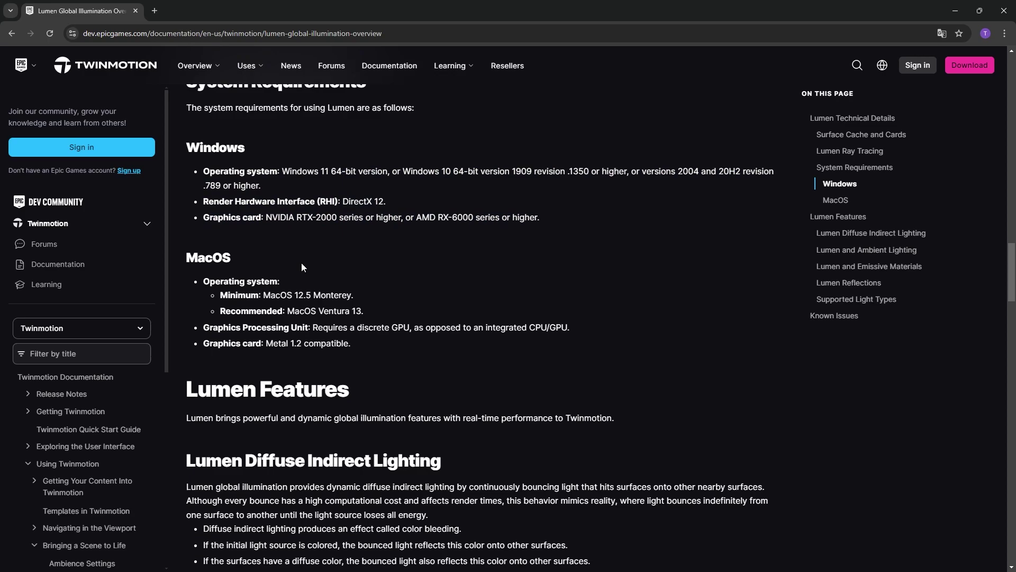
pyautogui.scroll(1, 302, 266)
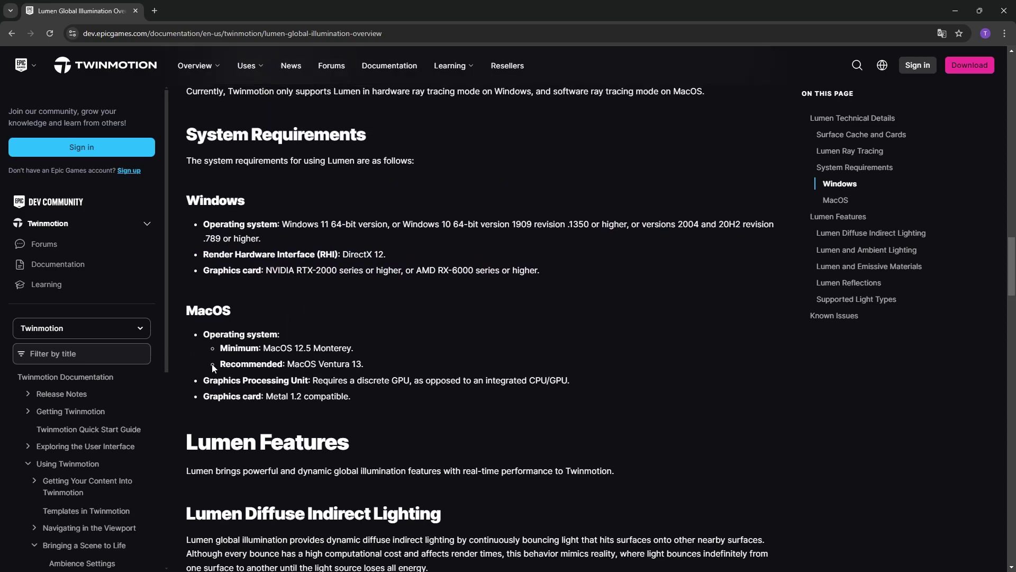
pyautogui.moveTo(255, 345); pyautogui.dragTo(353, 348)
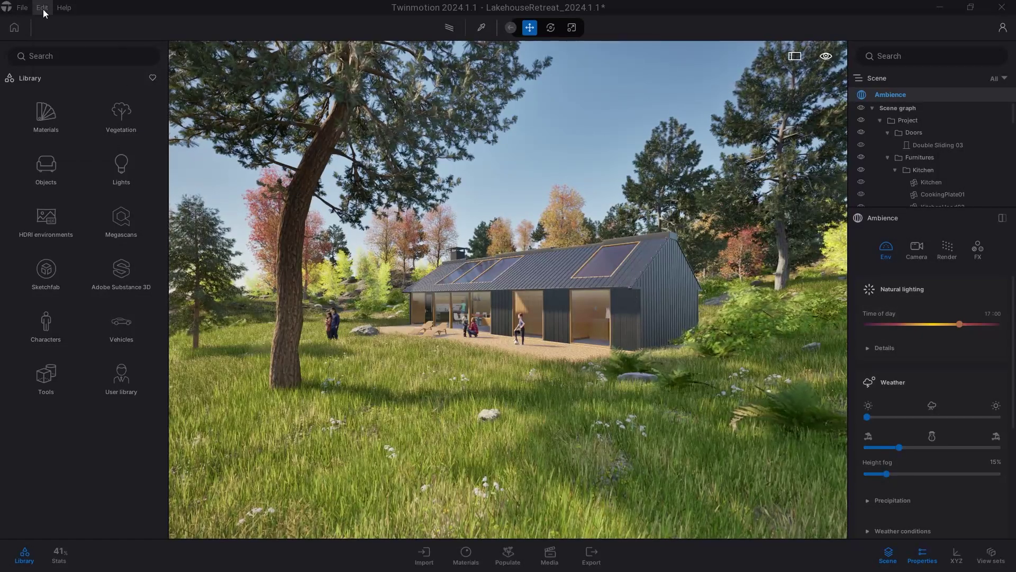
# - Apply the ULTRA quality preset in Preferences, then show the Ambience render settings
pyautogui.click(43, 8)
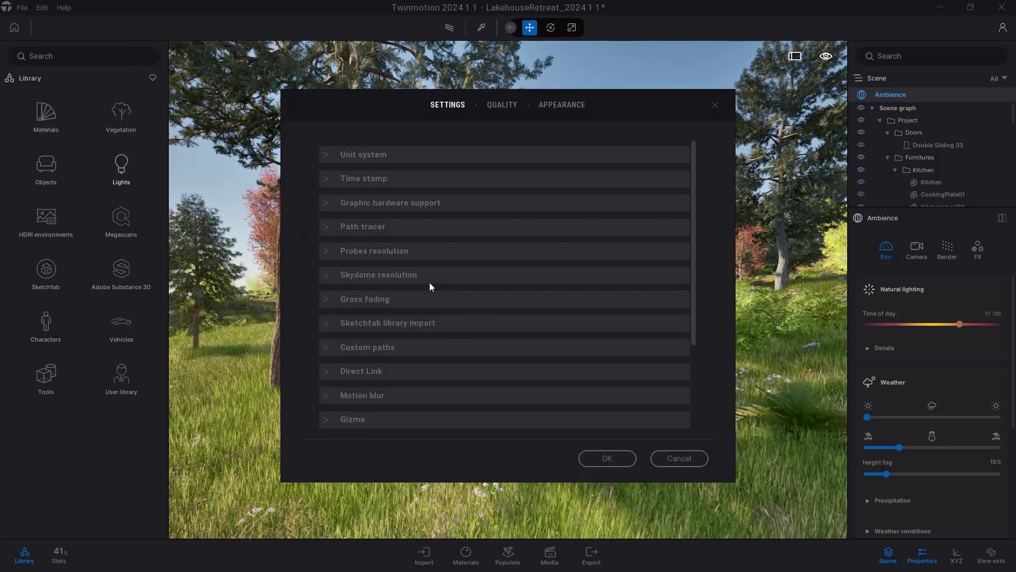
pyautogui.click(501, 105)
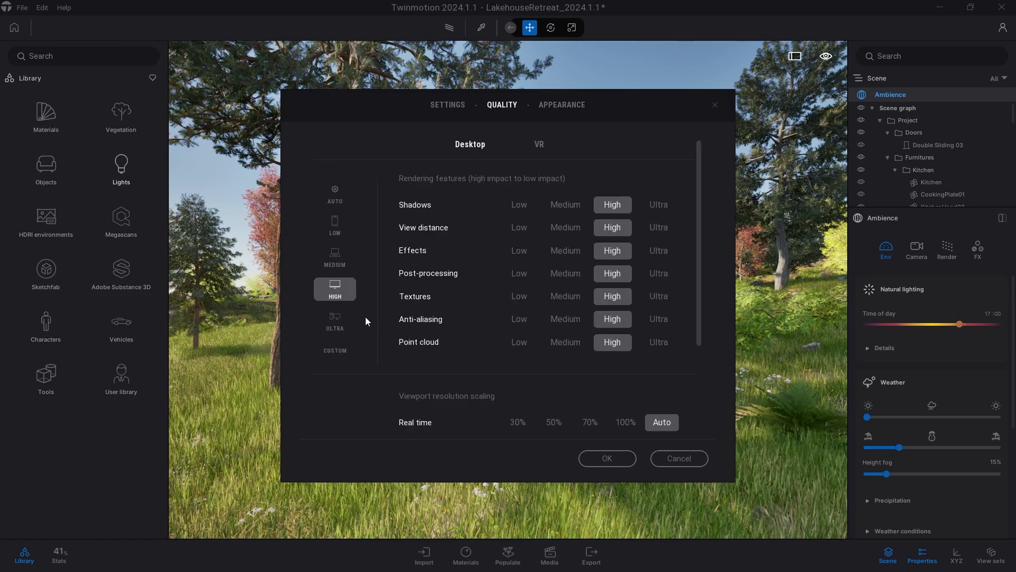
pyautogui.click(335, 317)
pyautogui.click(607, 458)
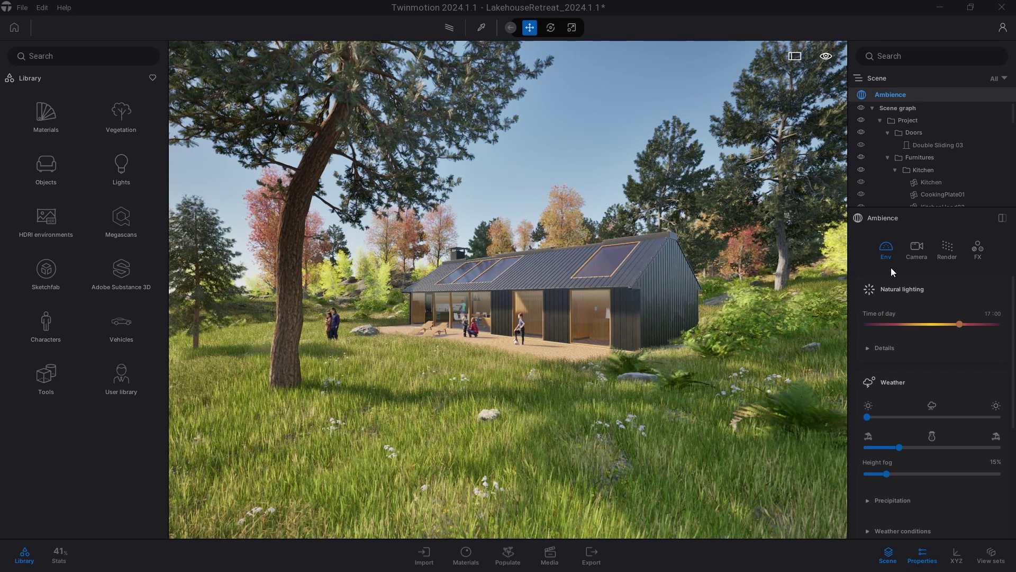
pyautogui.click(954, 249)
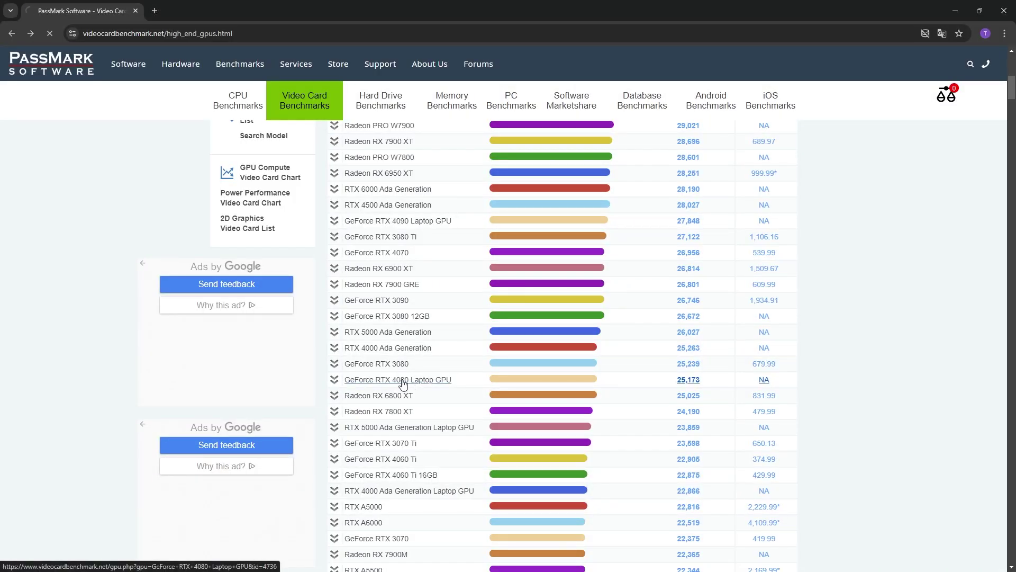
# - Open the GeForce RTX 4080 Laptop GPU detail page showing an Average G3D Mark of 25173
pyautogui.click(402, 380)
pyautogui.scroll(-3, 395, 418)
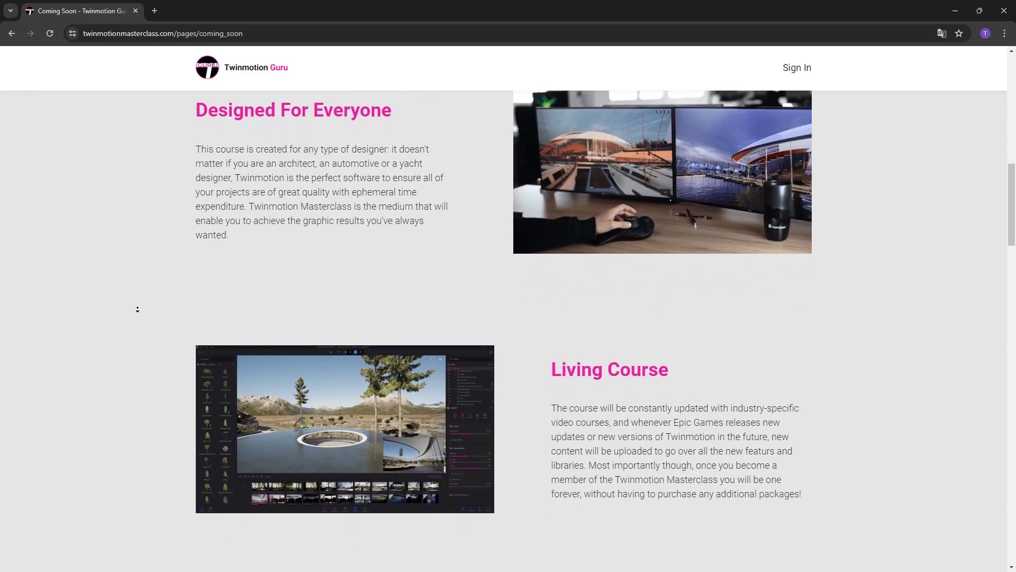
# - Fill in an e-mail address on the Masterclass pre-register form and tick the educational-content consent
pyautogui.scroll(-5, 138, 309)
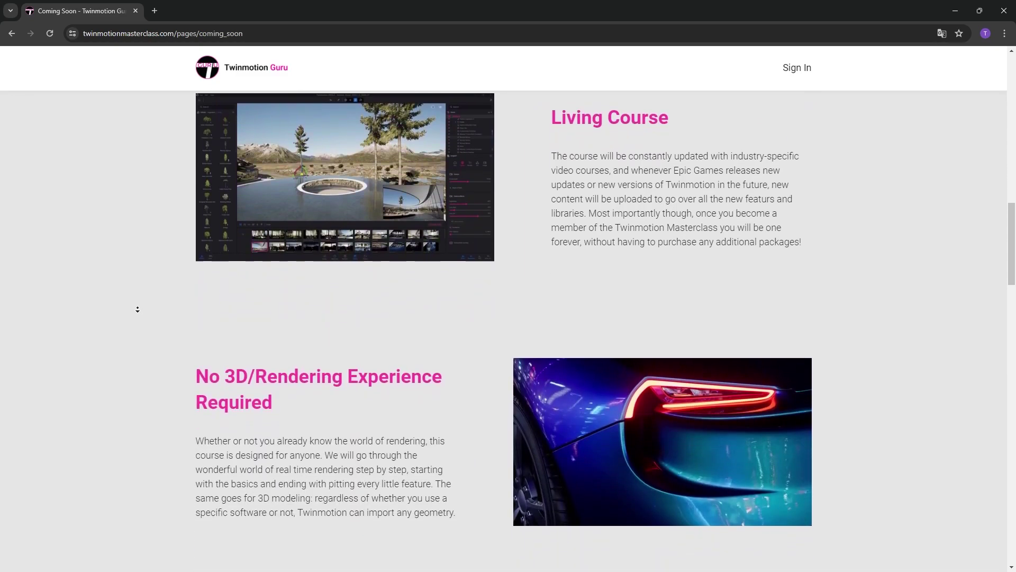
pyautogui.scroll(-5, 138, 309)
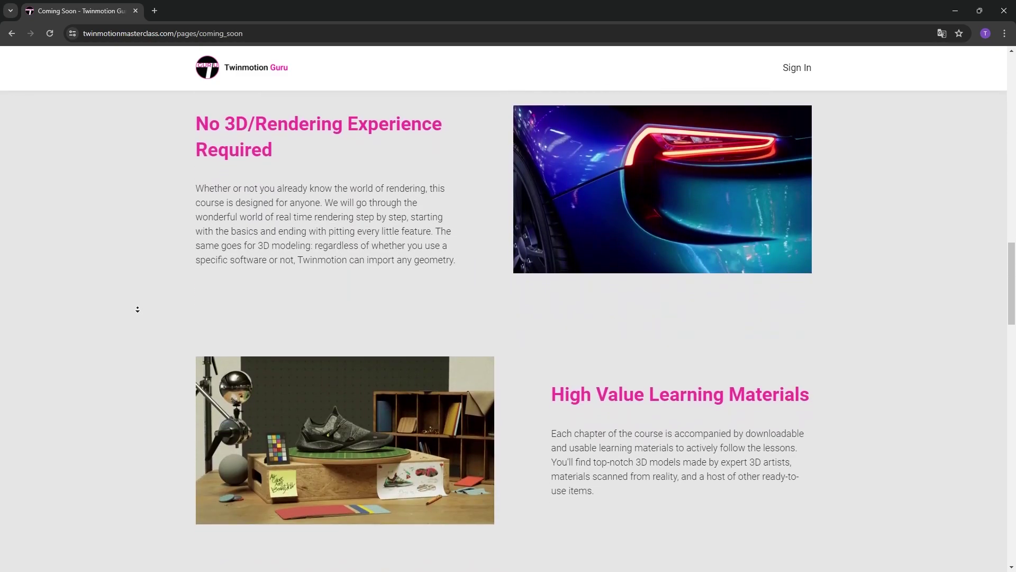
pyautogui.scroll(-5, 138, 309)
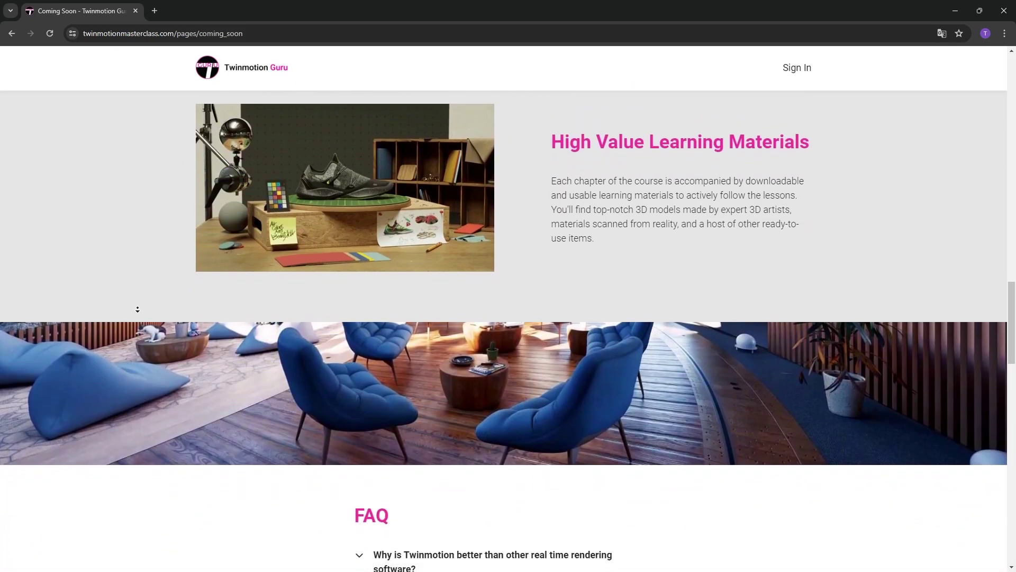
pyautogui.scroll(-4, 138, 309)
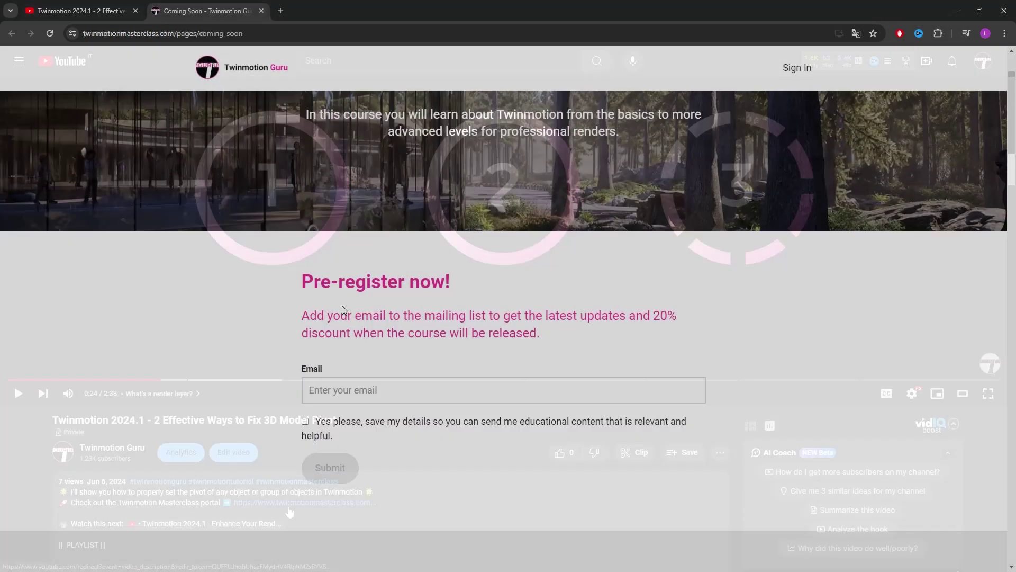
pyautogui.click(369, 389)
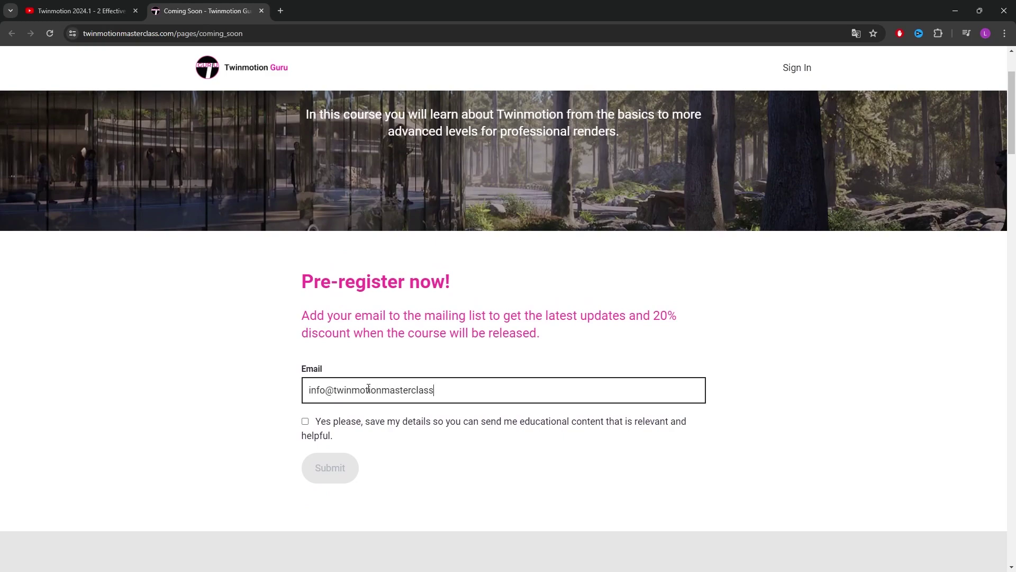
pyautogui.click(305, 421)
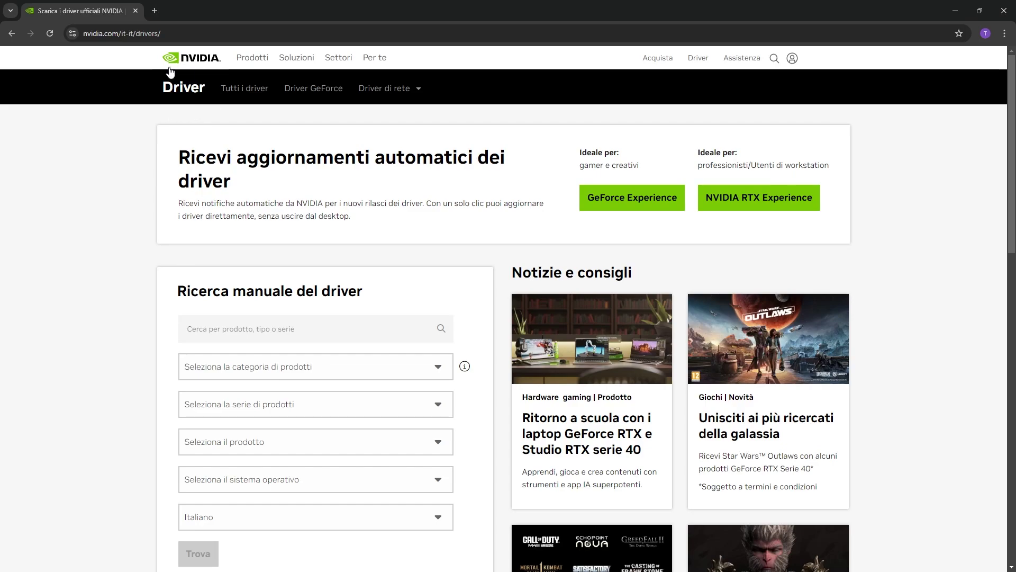
# - Search NVIDIA drivers for GeForce, RTX 40 Series Notebooks, GeForce RTX 4080 Laptop GPU
pyautogui.scroll(-1, 159, 244)
pyautogui.click(256, 317)
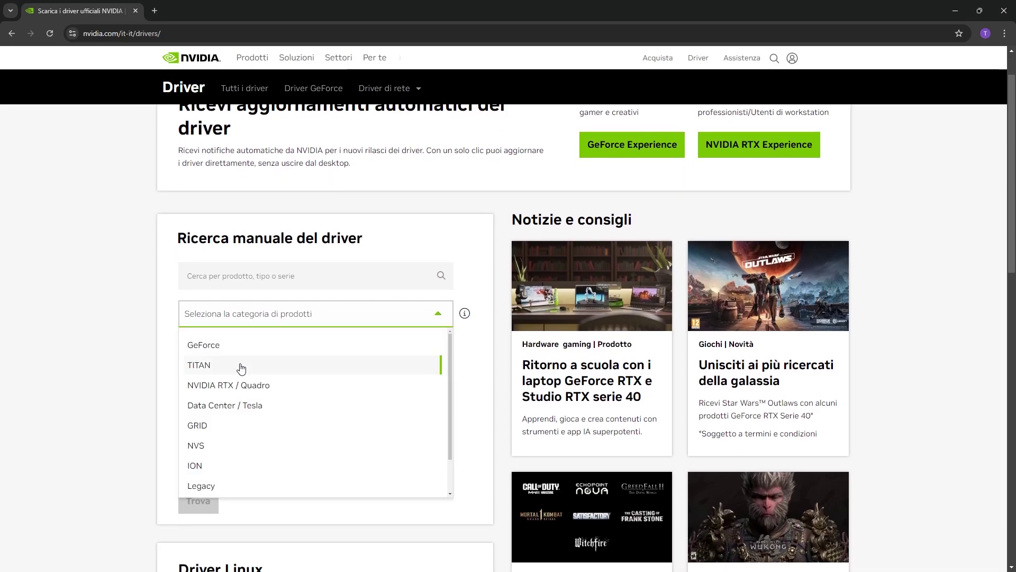
pyautogui.click(221, 347)
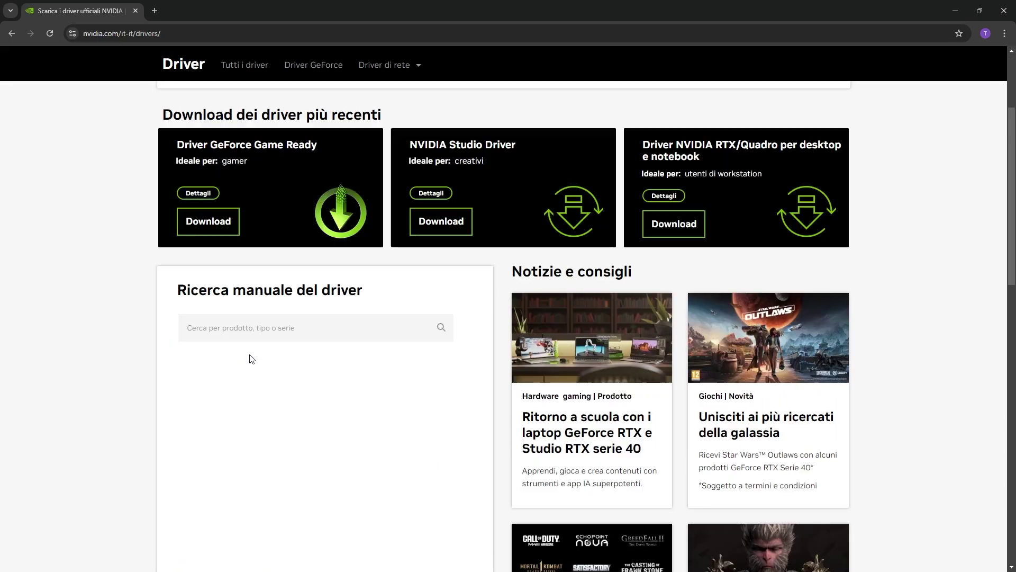
pyautogui.scroll(-1, 251, 370)
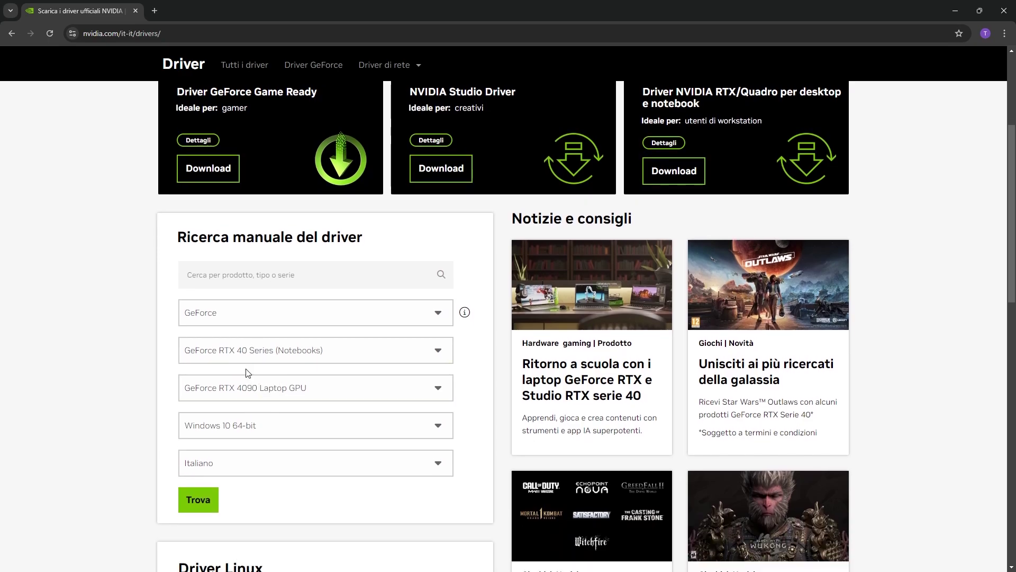
pyautogui.click(244, 391)
pyautogui.click(270, 441)
pyautogui.click(208, 499)
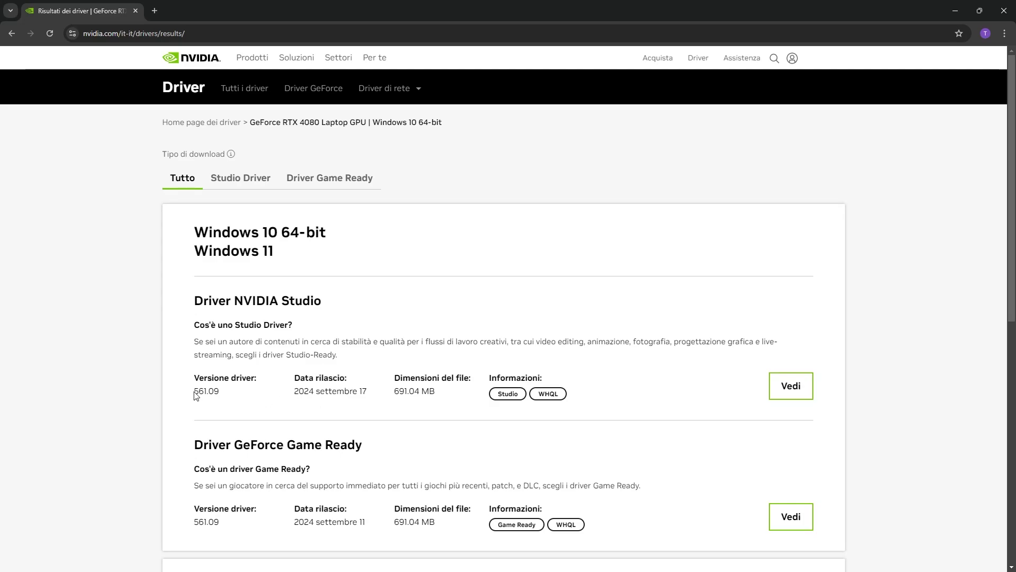
# - Open the NVIDIA Studio driver 561.09 result and download it
pyautogui.moveTo(194, 394); pyautogui.dragTo(383, 399)
pyautogui.click(392, 400)
pyautogui.click(794, 388)
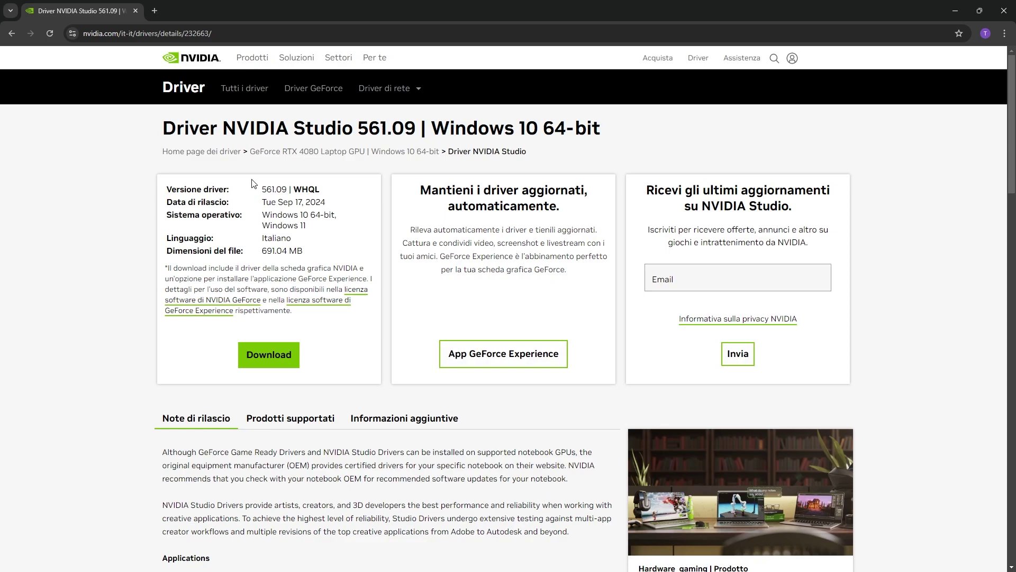
pyautogui.click(257, 360)
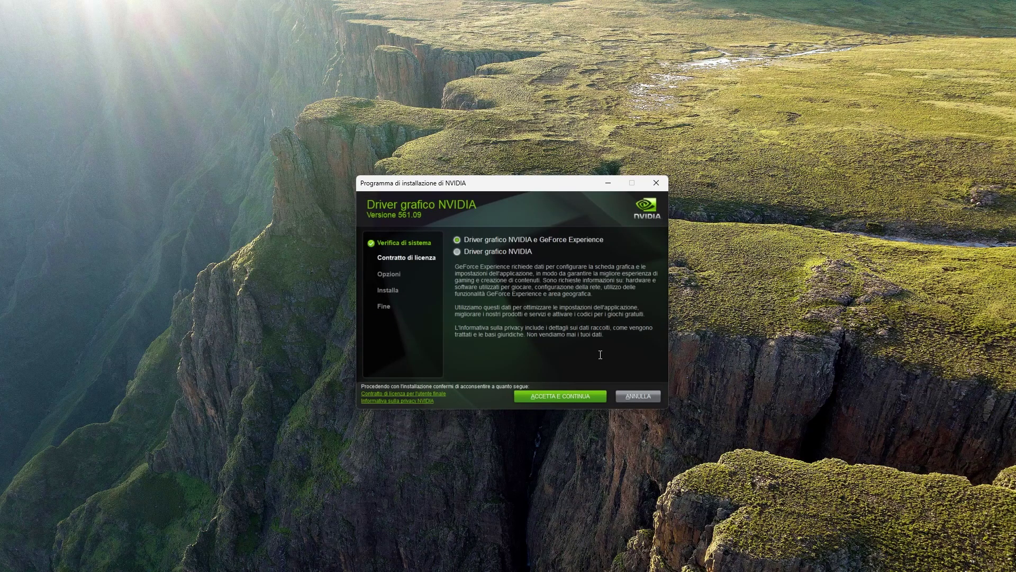
# - Install only driver 561.09, without GeForce Experience, as a custom clean installation
pyautogui.click(456, 251)
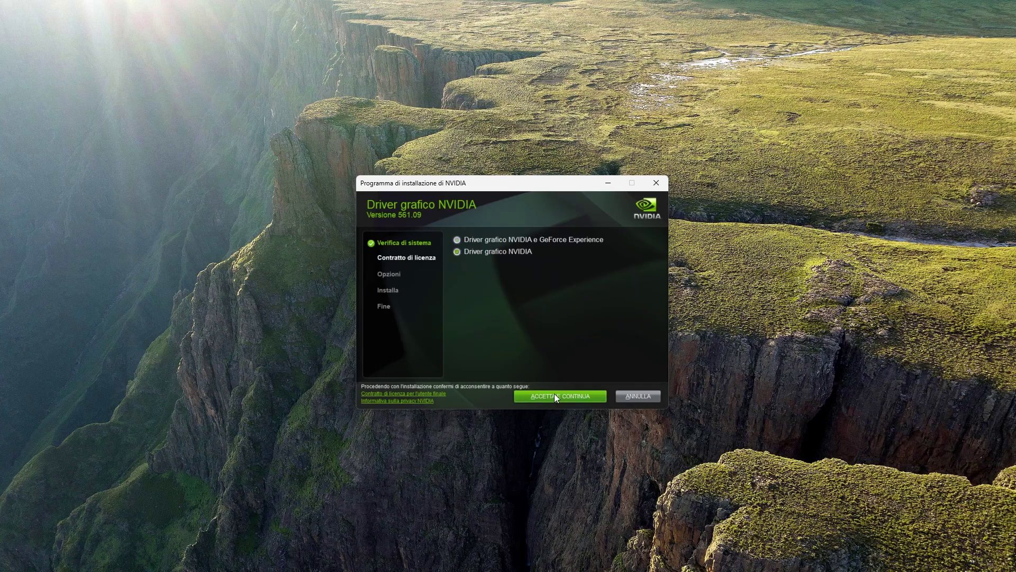
pyautogui.click(570, 396)
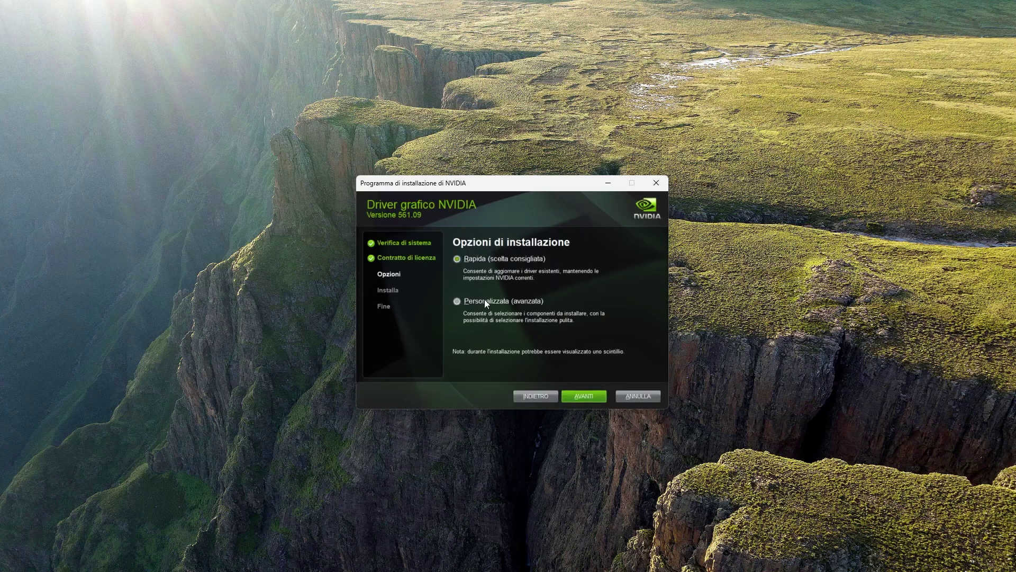
pyautogui.click(484, 300)
pyautogui.click(580, 396)
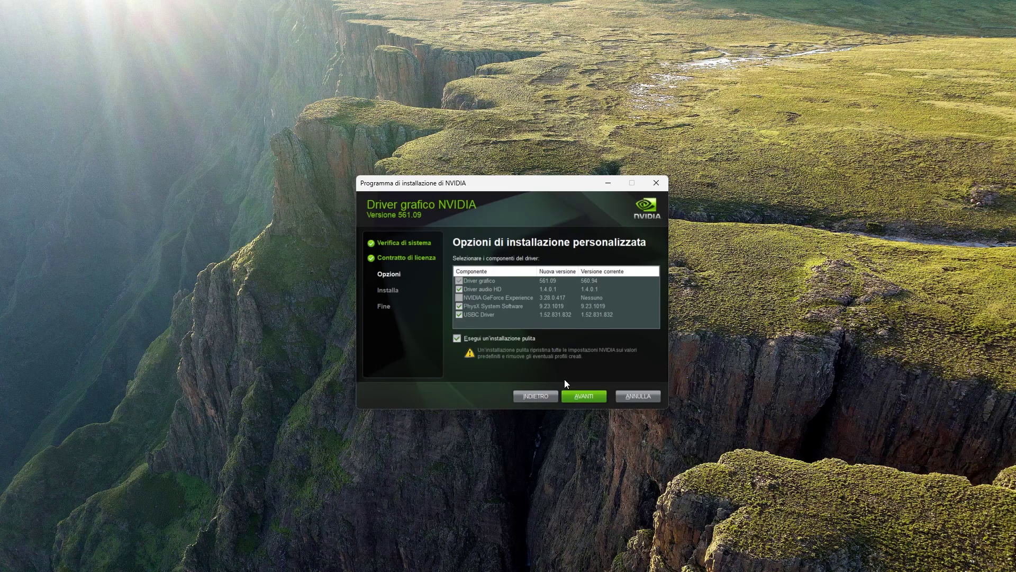
pyautogui.click(588, 395)
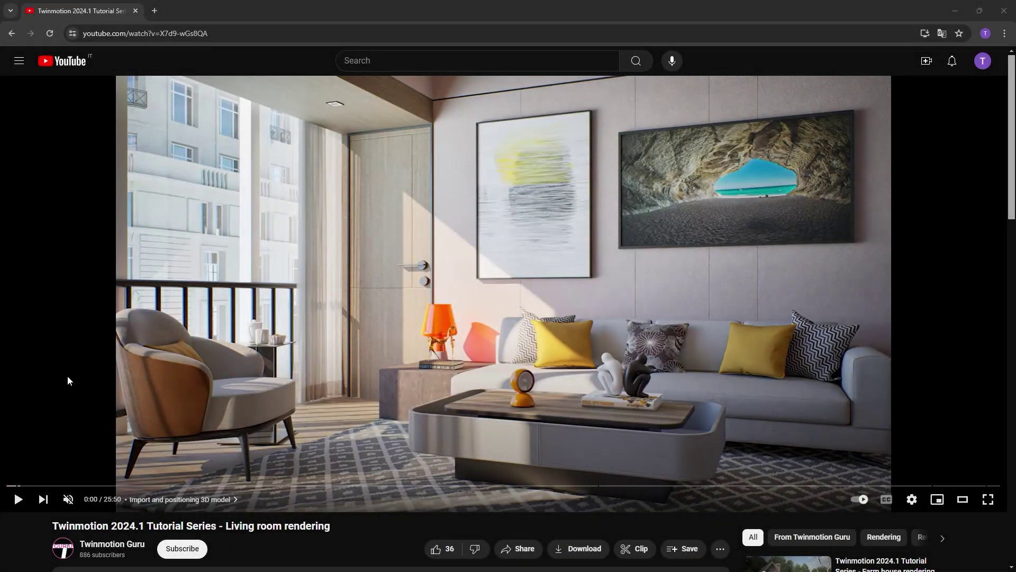
# - Subscribe to the channel with All notifications and like the video, raising likes to 37
pyautogui.scroll(-2, 69, 378)
pyautogui.scroll(-1, 72, 381)
pyautogui.click(182, 390)
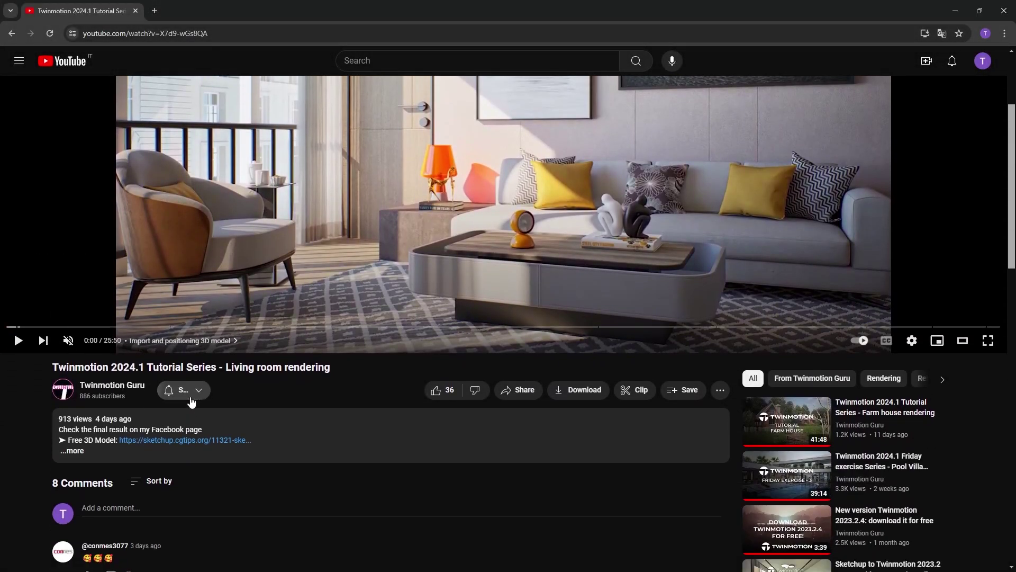
pyautogui.click(219, 398)
pyautogui.click(210, 415)
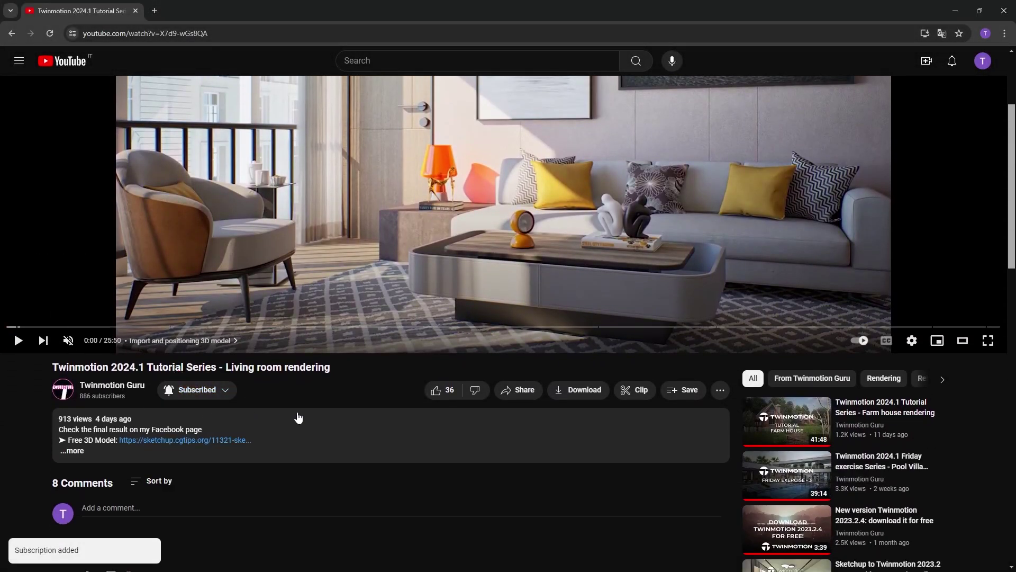
pyautogui.click(444, 390)
# - Start a comment on the video reading 'How to add rea'
pyautogui.scroll(-2, 307, 398)
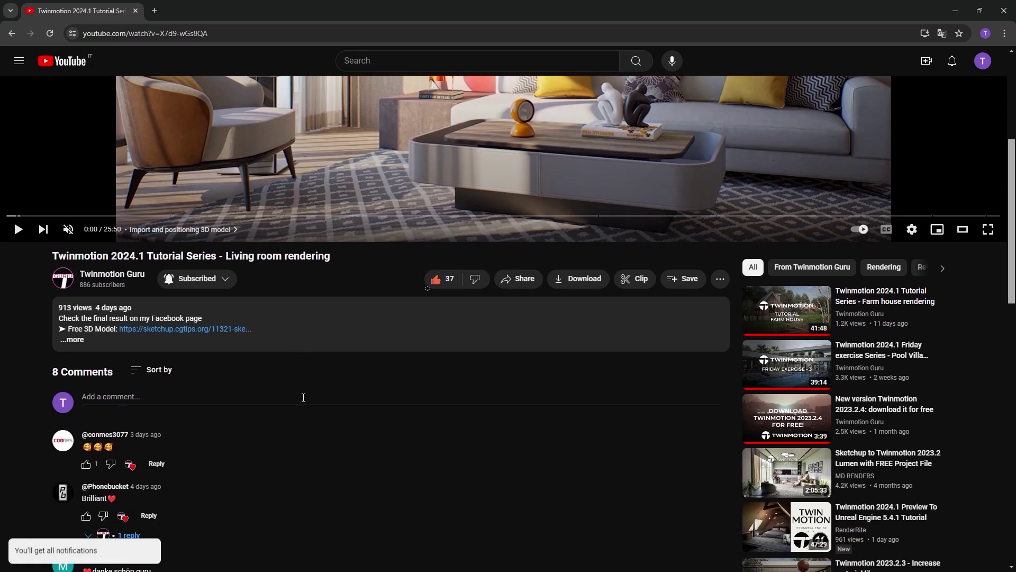
pyautogui.scroll(-1, 304, 397)
pyautogui.click(135, 345)
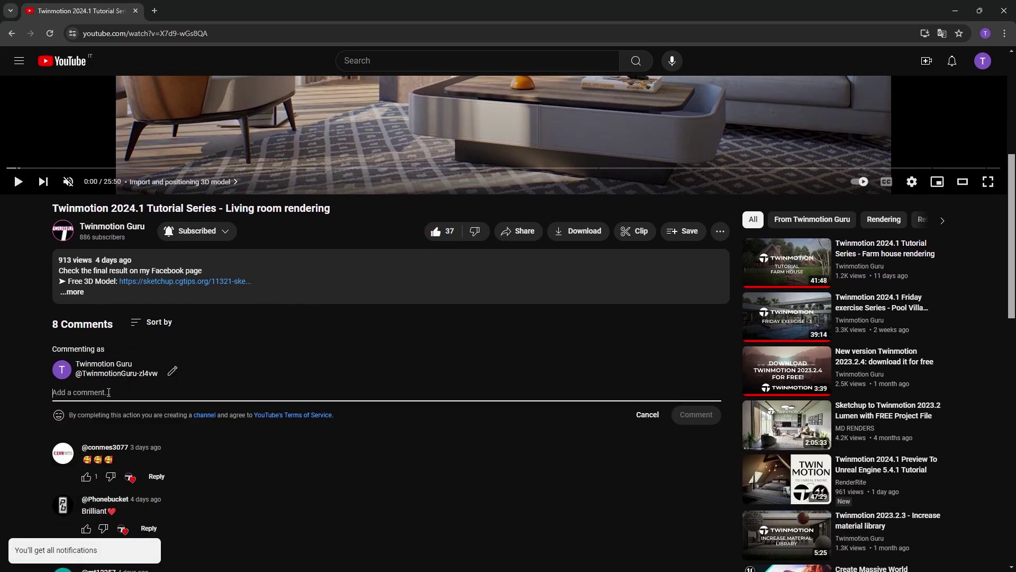
pyautogui.write('How to add rea')
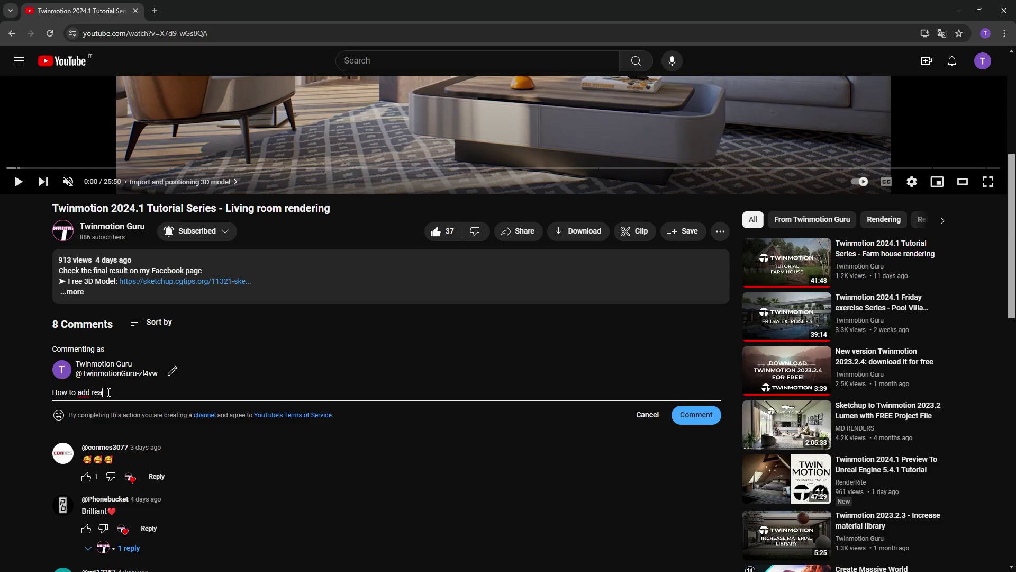